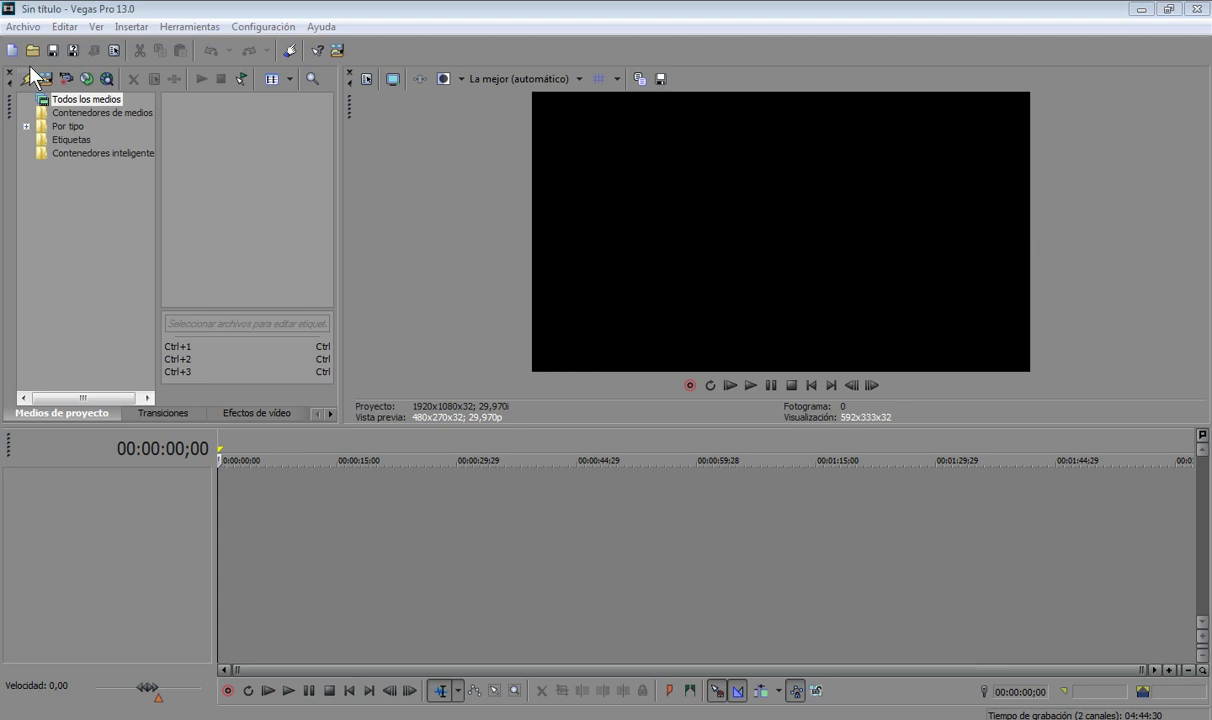
Start a new project and set its video frame size to 1080 wide by 1920 high
{"action": "left_click", "coordinate": [31, 19]}
{"action": "left_click", "coordinate": [31, 19]}
{"action": "left_click", "coordinate": [31, 19]}
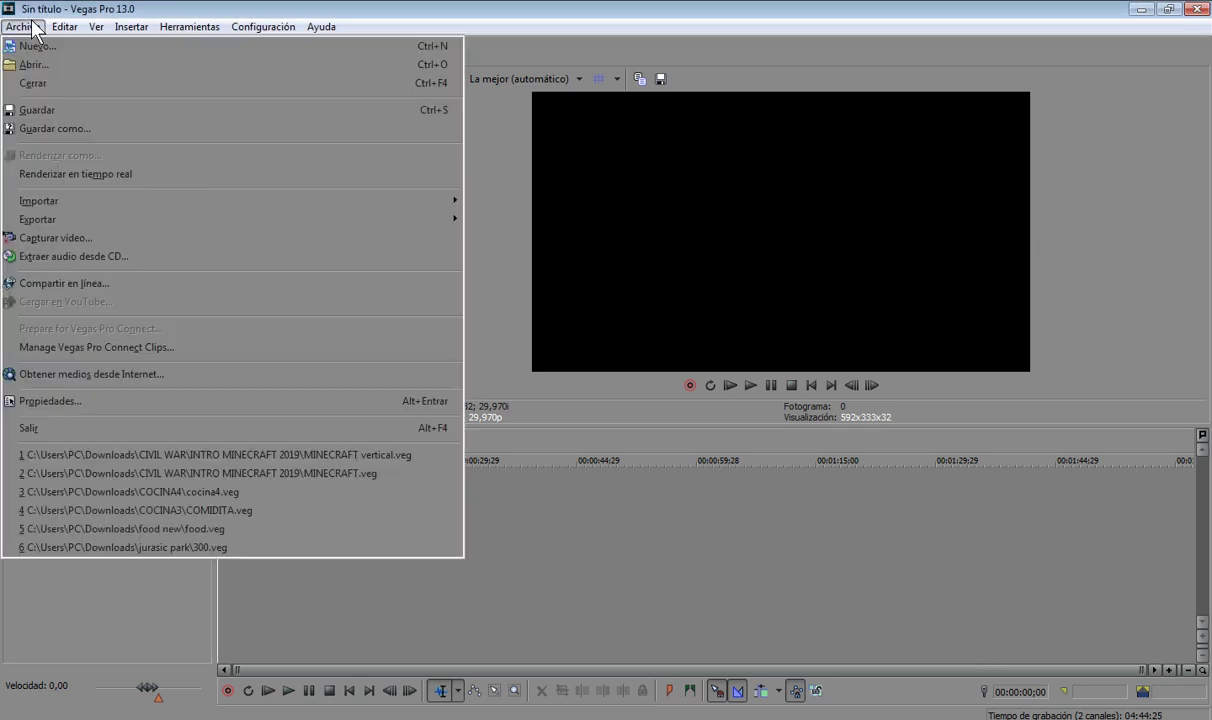
{"action": "left_click", "coordinate": [126, 56]}
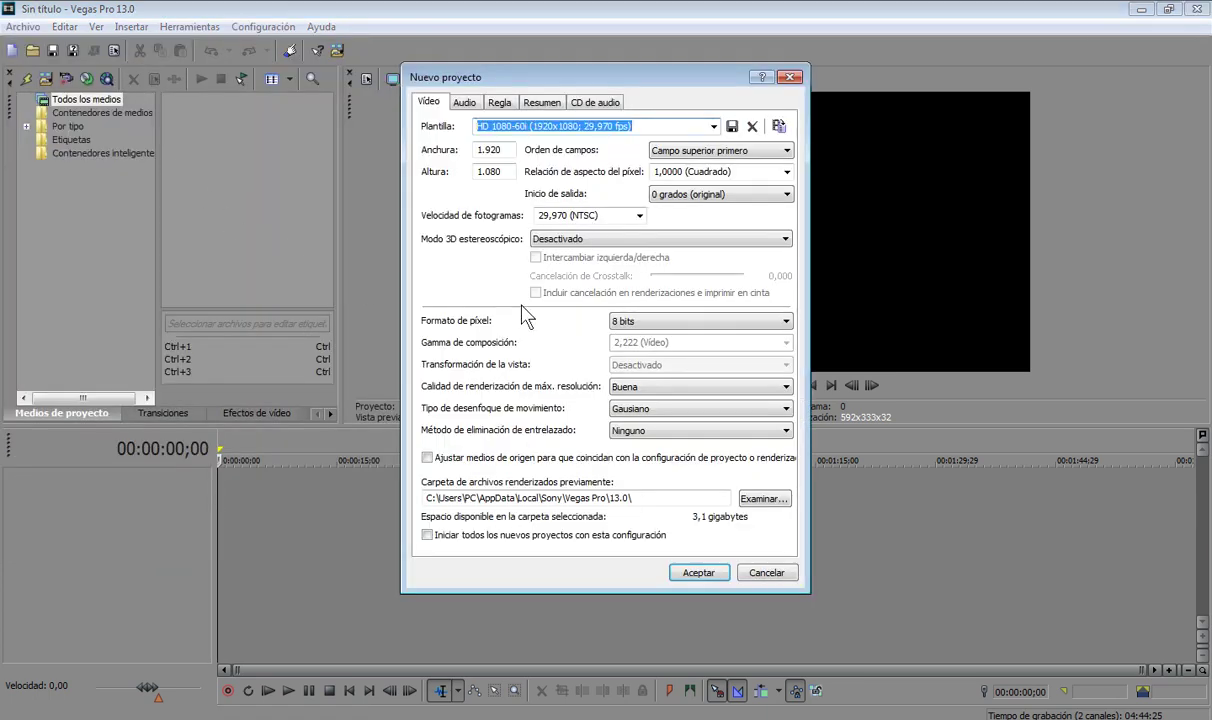
{"action": "left_click_drag", "start_coordinate": [541, 81], "coordinate": [426, 195]}
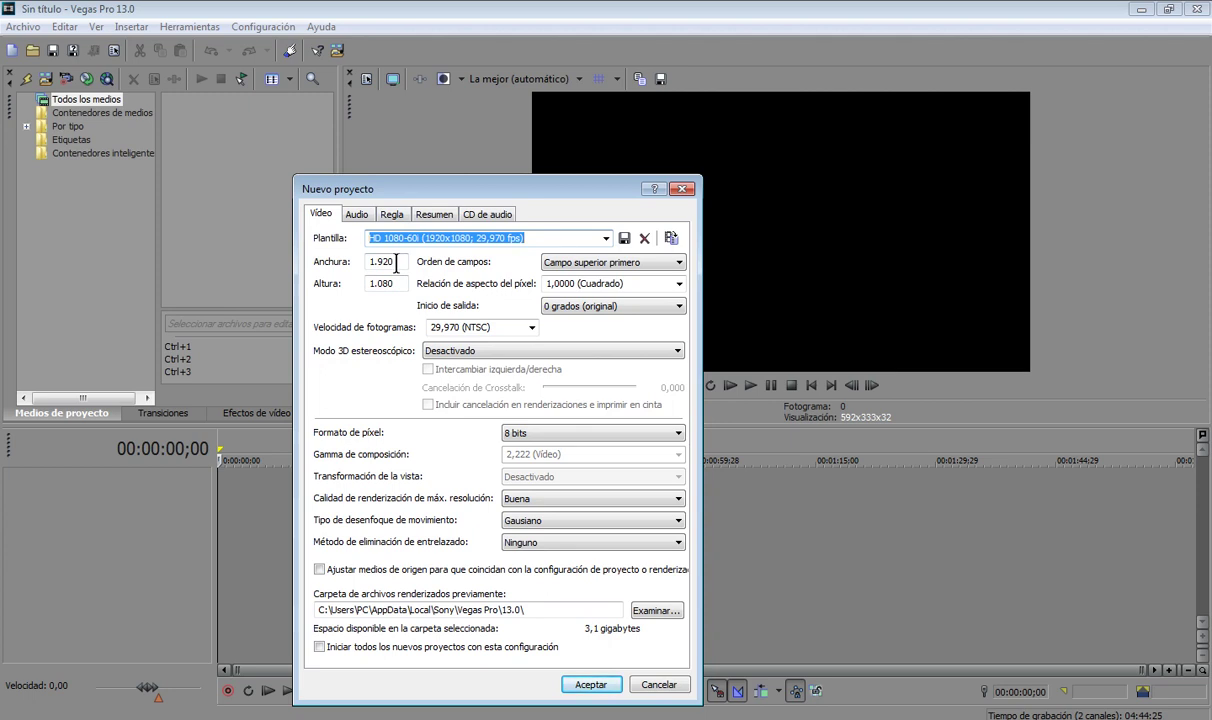
{"action": "left_click_drag", "start_coordinate": [396, 262], "coordinate": [349, 259]}
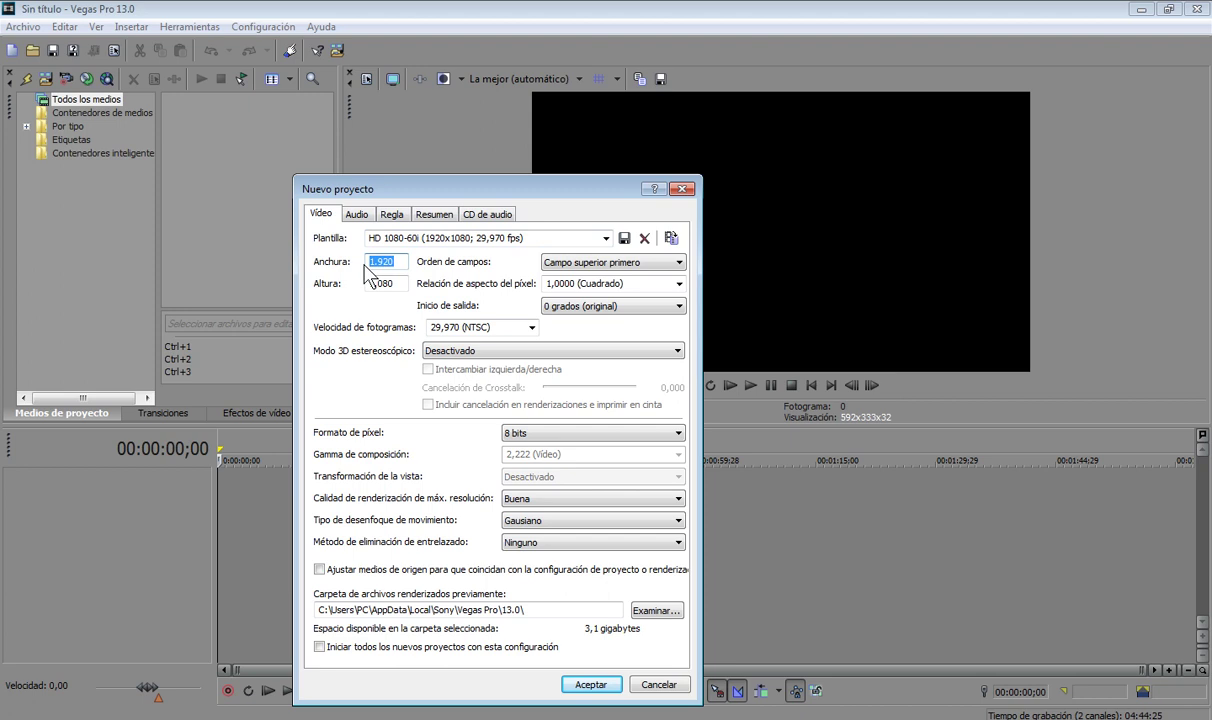
{"action": "type", "text": "10"}
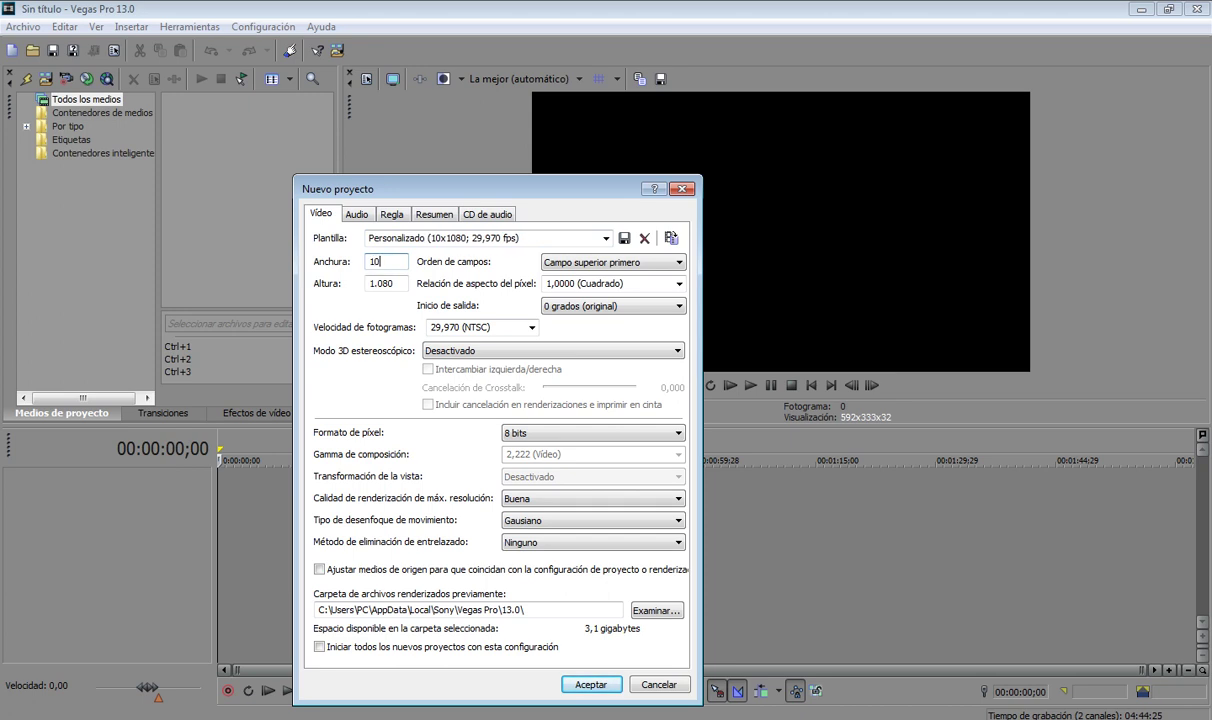
{"action": "type", "text": "80"}
{"action": "left_click", "coordinate": [369, 283]}
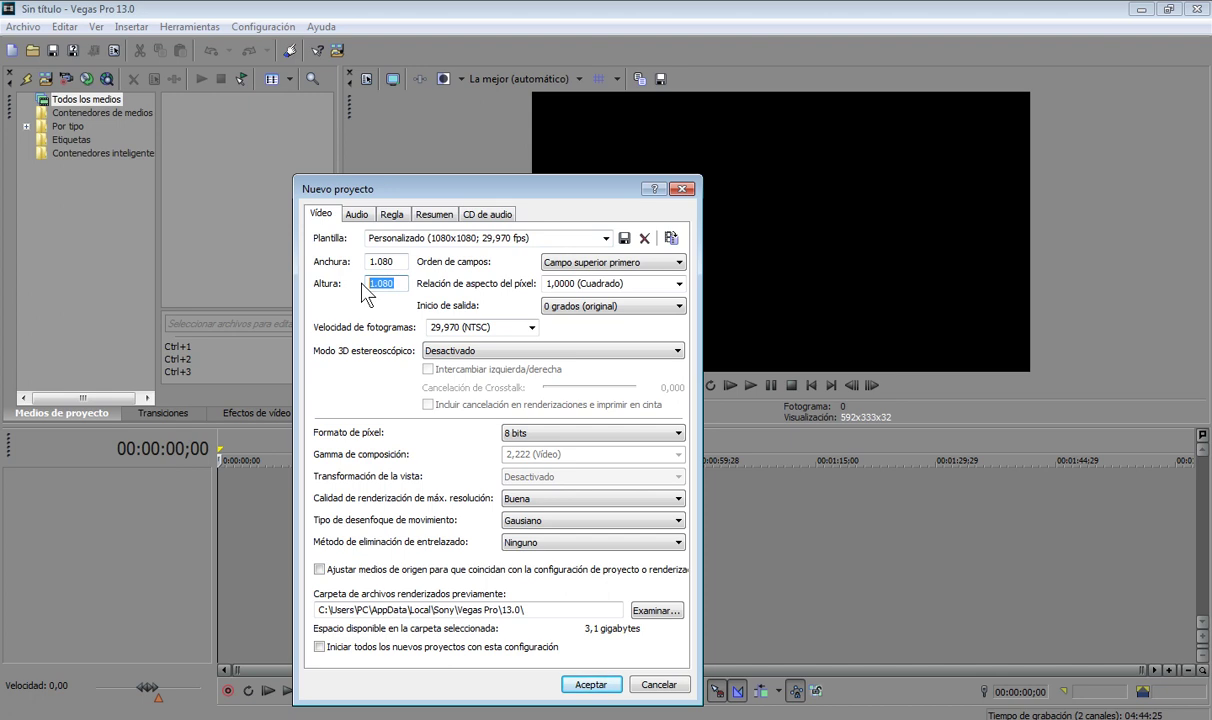
{"action": "type", "text": "1920"}
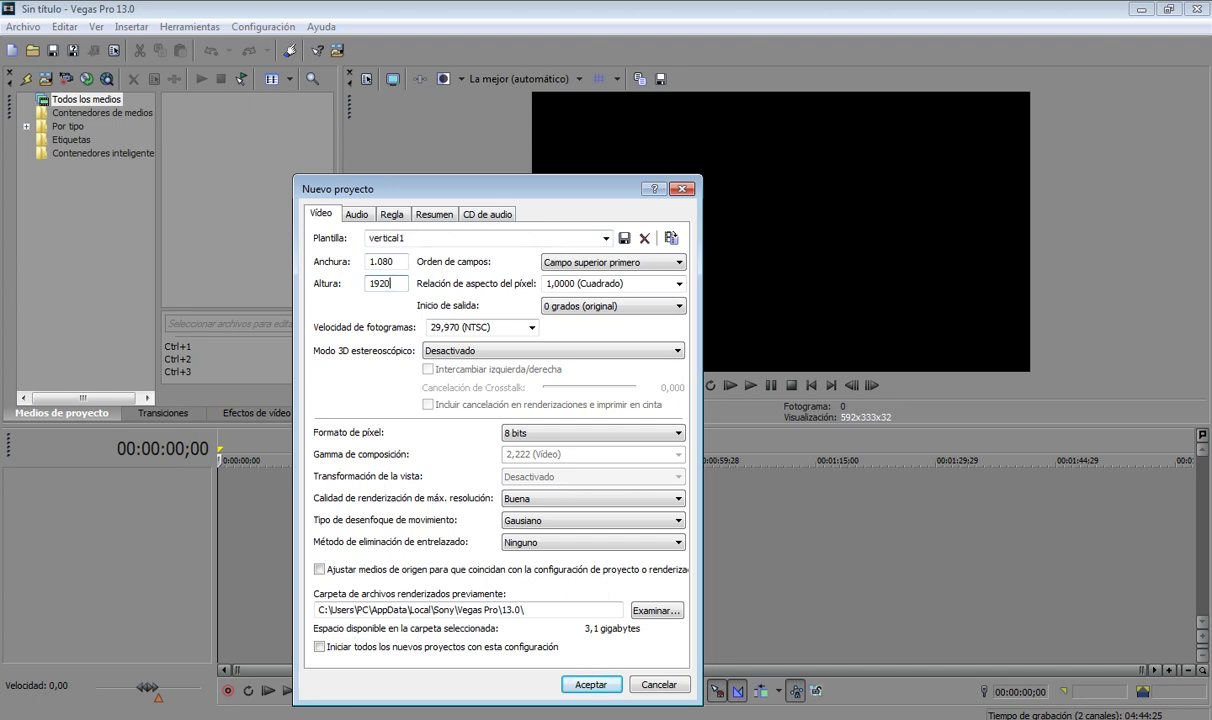
Save the vertical frame settings as a template named "video vertical en hd", accepting that it duplicates an existing one
{"action": "left_click_drag", "start_coordinate": [405, 238], "coordinate": [370, 240]}
{"action": "left_click", "coordinate": [398, 238]}
{"action": "left_click", "coordinate": [398, 238]}
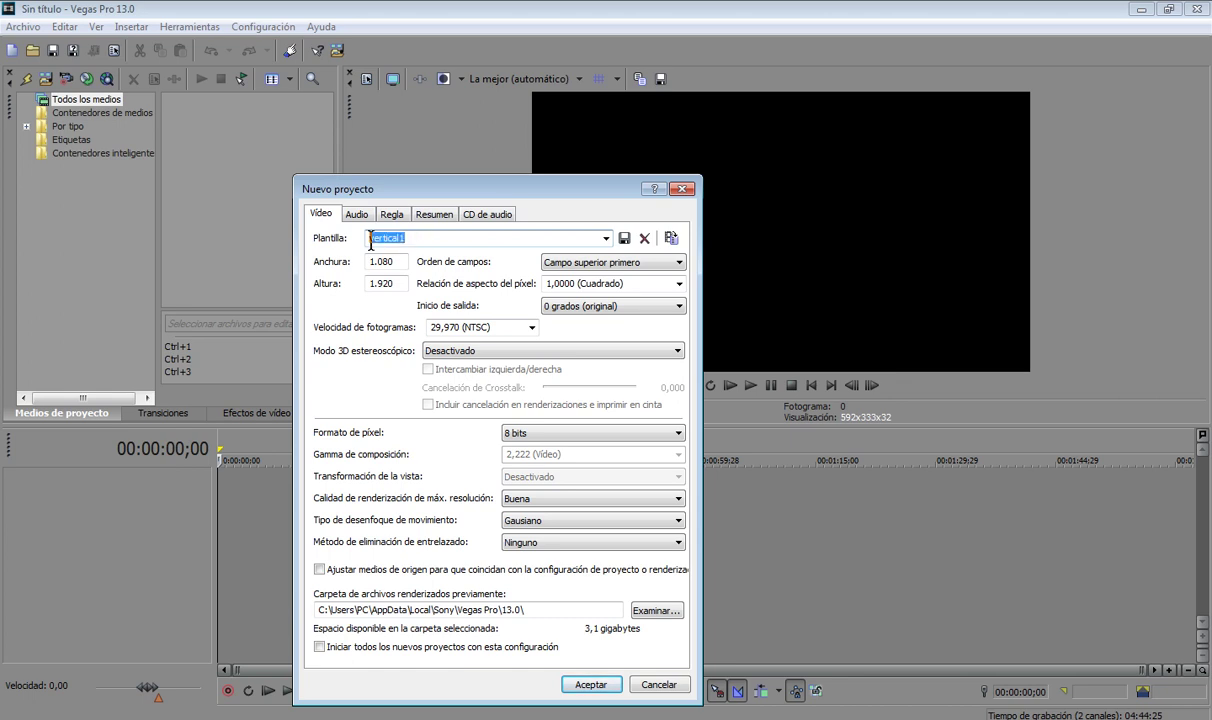
{"action": "type", "text": "video vertical en gh"}
{"action": "key", "text": "BackSpace"}
{"action": "key", "text": "BackSpace"}
{"action": "type", "text": "hd"}
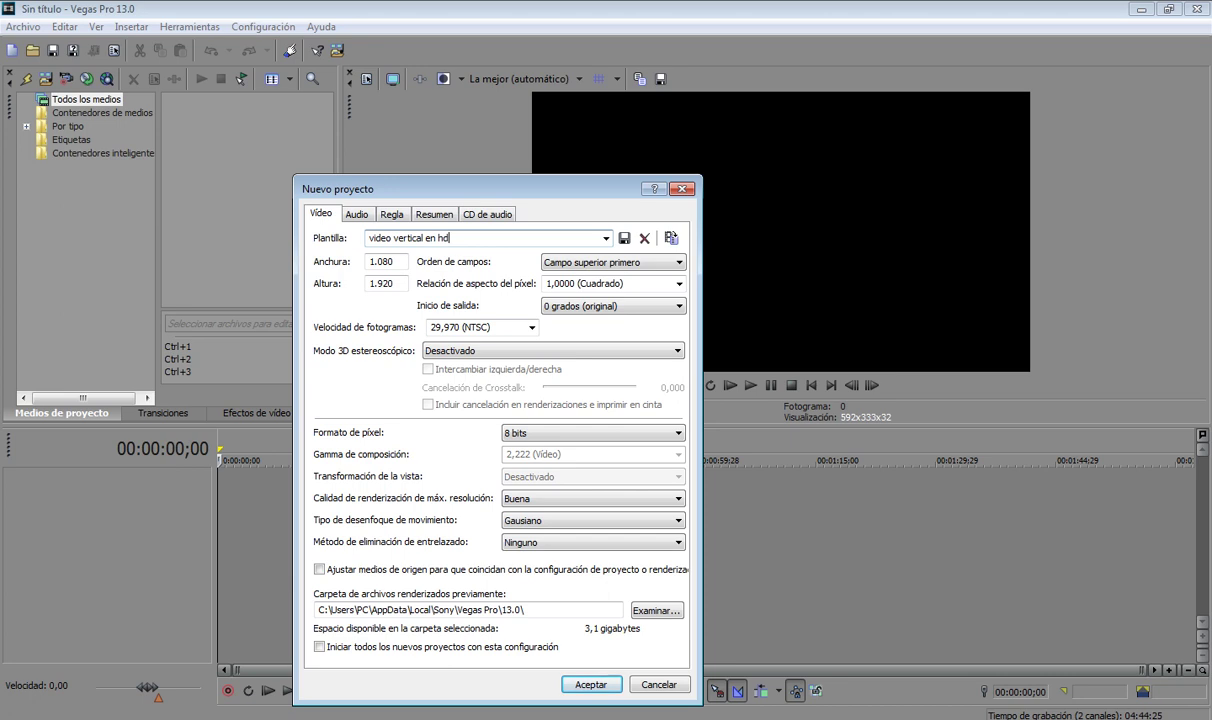
{"action": "left_click", "coordinate": [624, 240]}
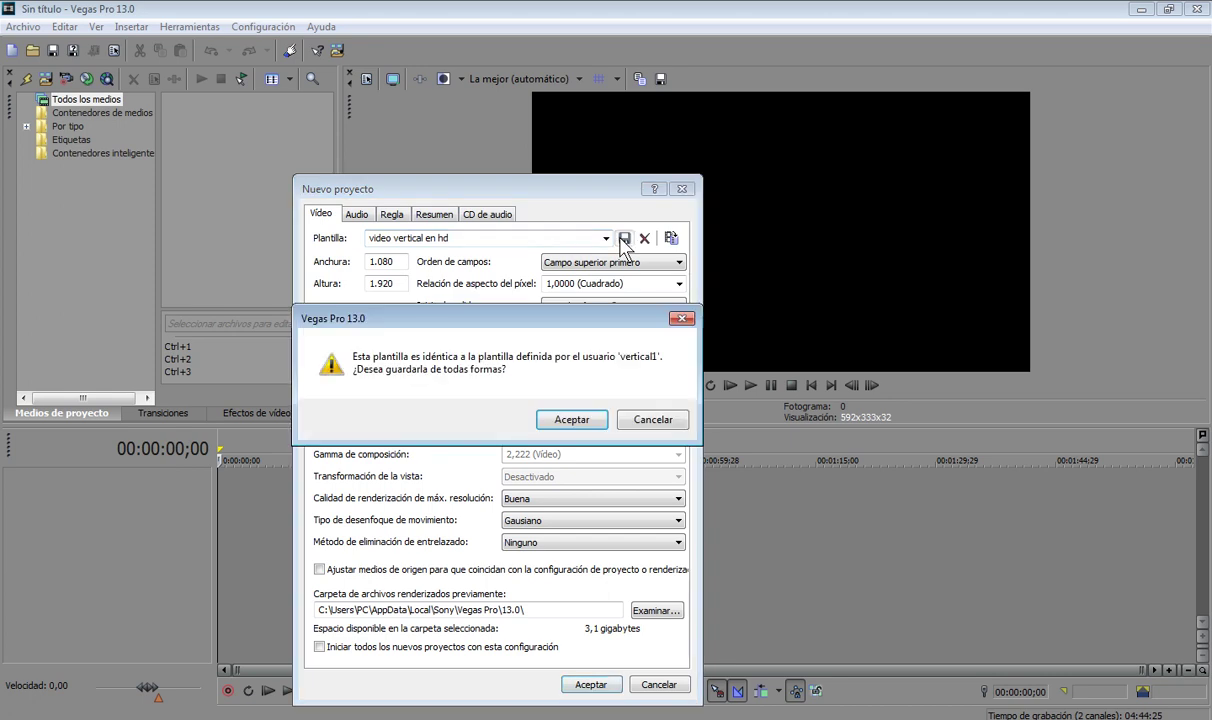
{"action": "left_click", "coordinate": [572, 420]}
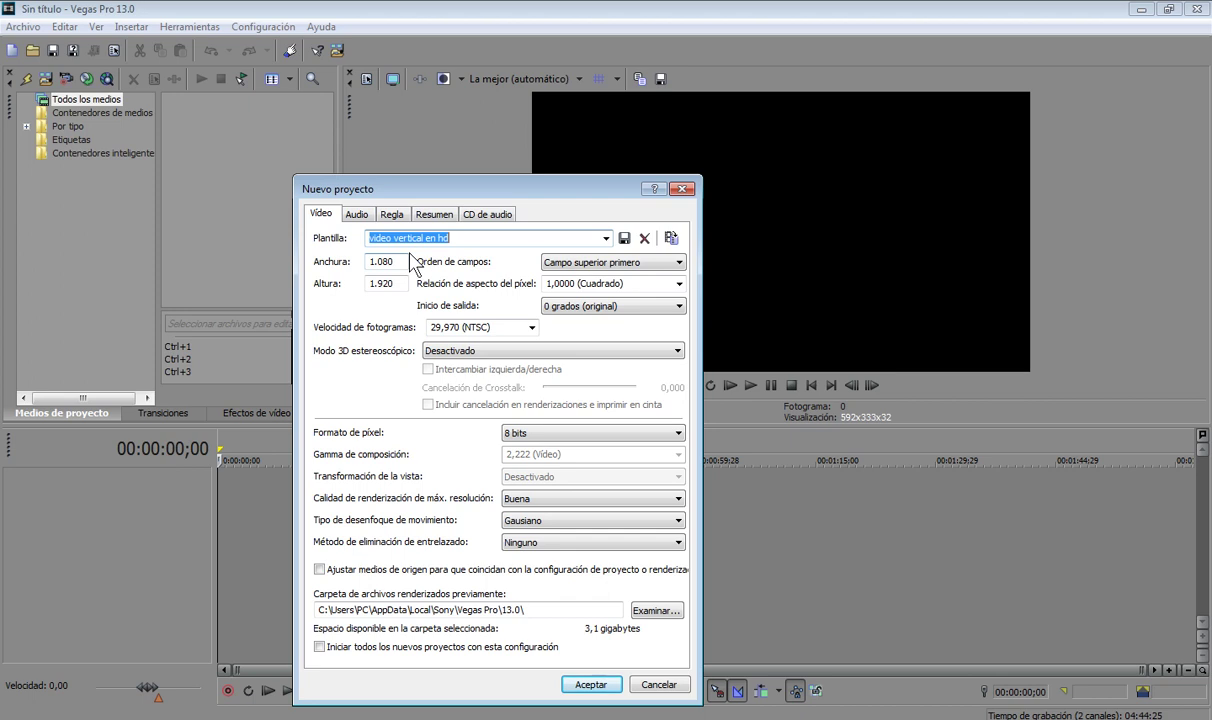
Look for the saved template in the template list and create the project with video vertical en hd
{"action": "left_click", "coordinate": [604, 239]}
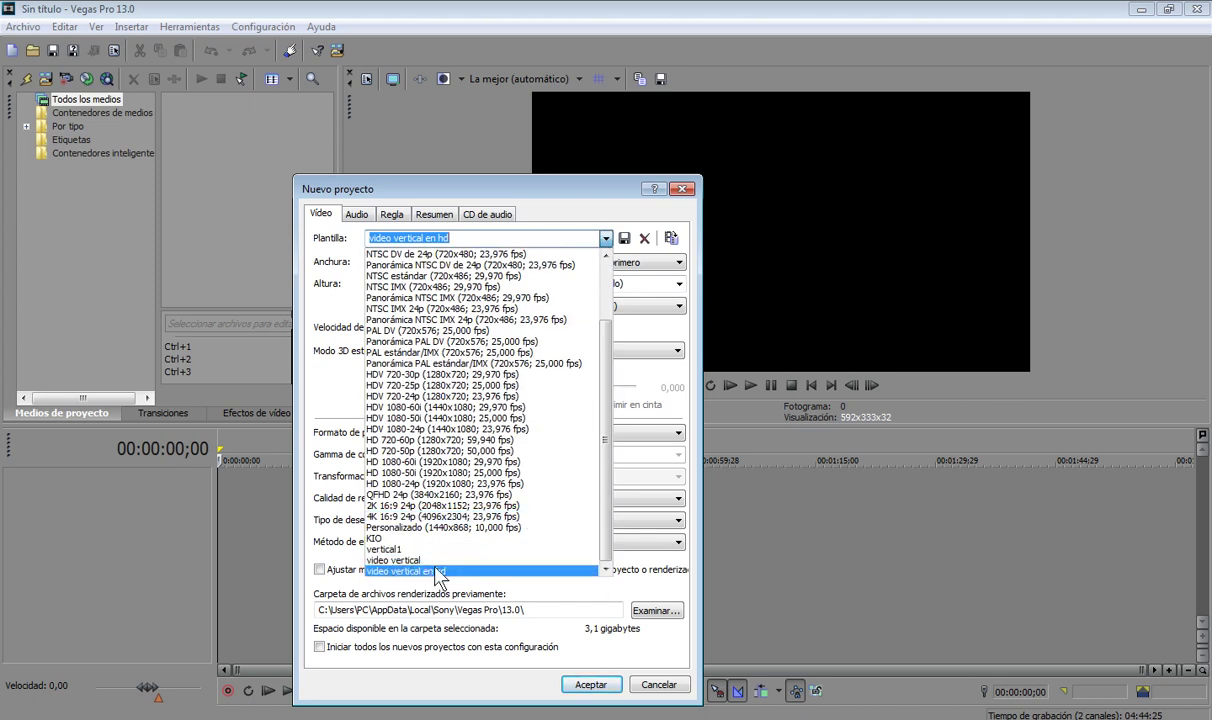
{"action": "left_click", "coordinate": [605, 241]}
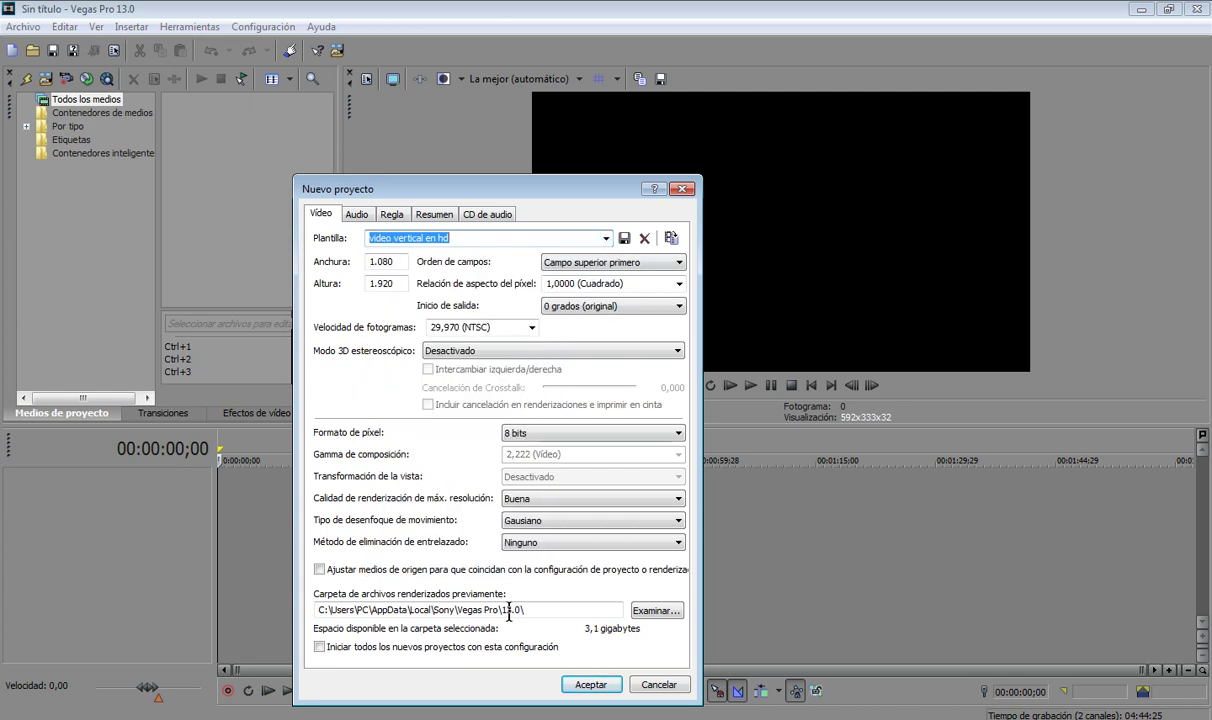
{"action": "left_click", "coordinate": [589, 686]}
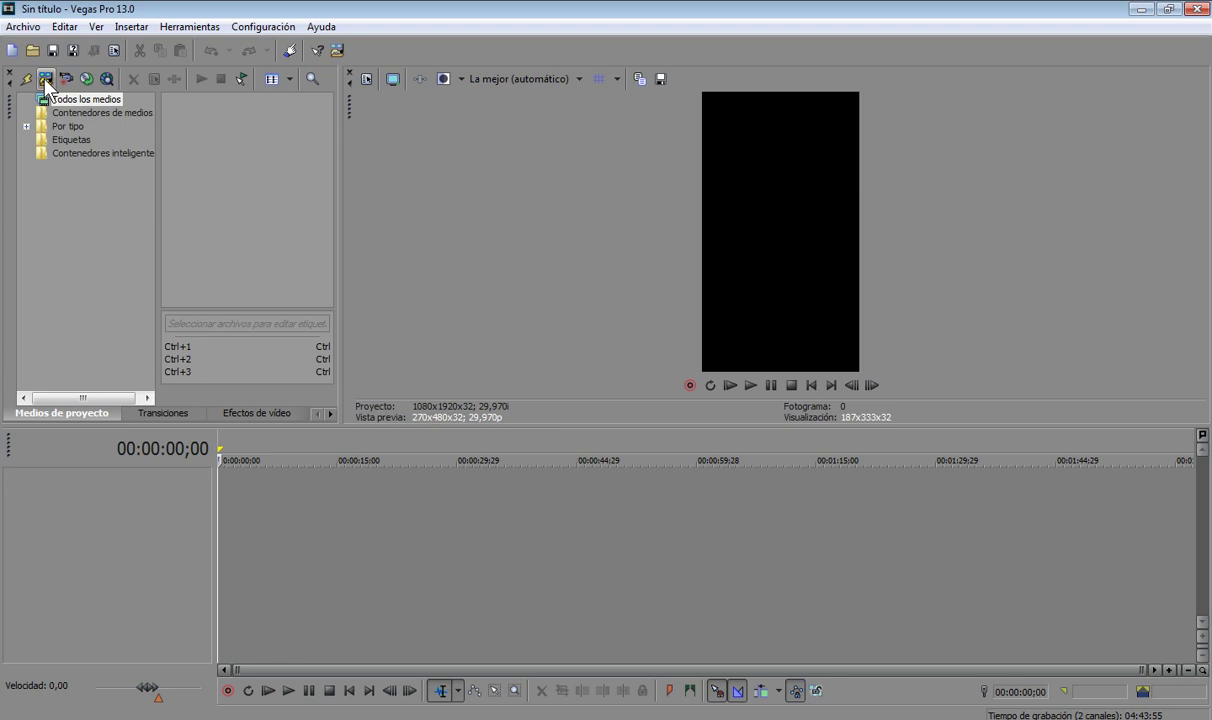
Import the fondo1 image from the video vertical folder into the project media
{"action": "left_click", "coordinate": [337, 49]}
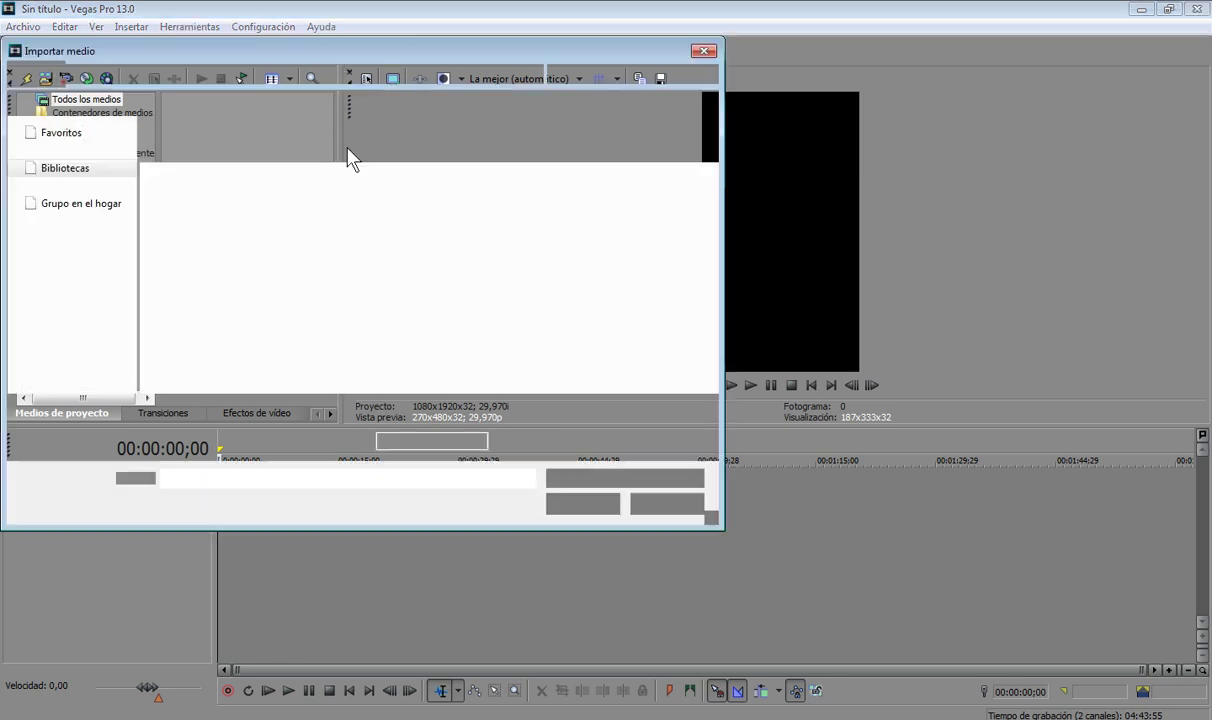
{"action": "left_click", "coordinate": [190, 232]}
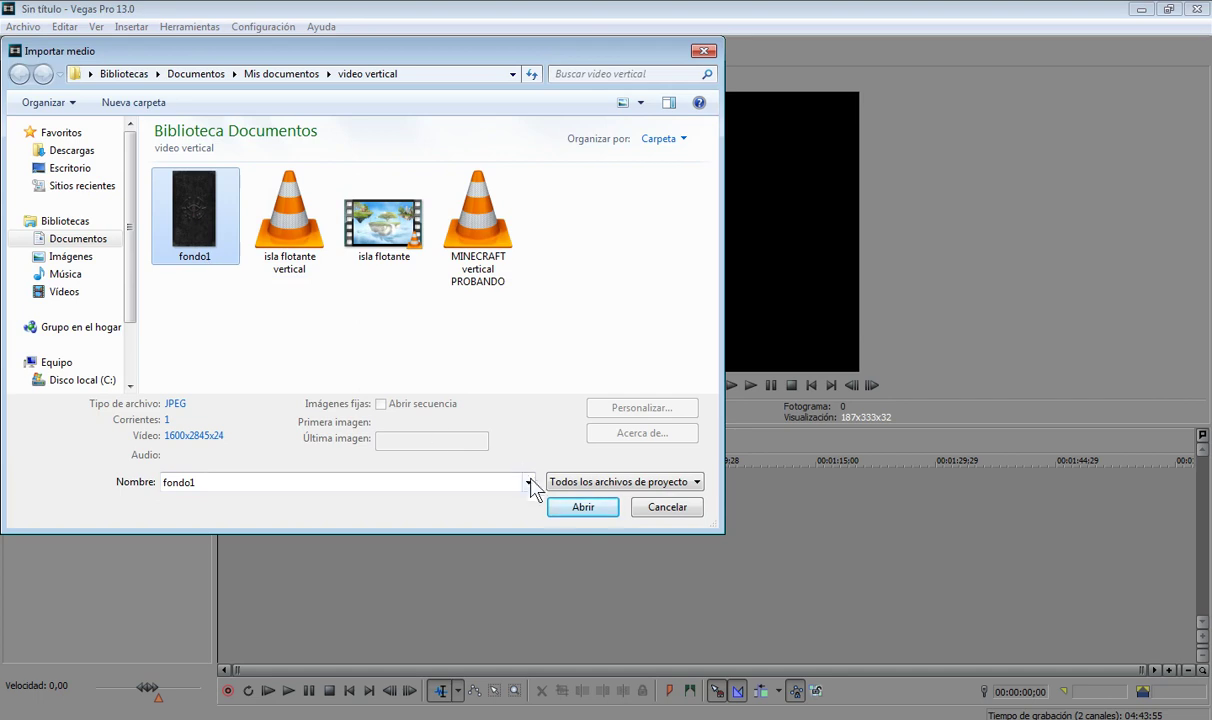
{"action": "left_click", "coordinate": [579, 508]}
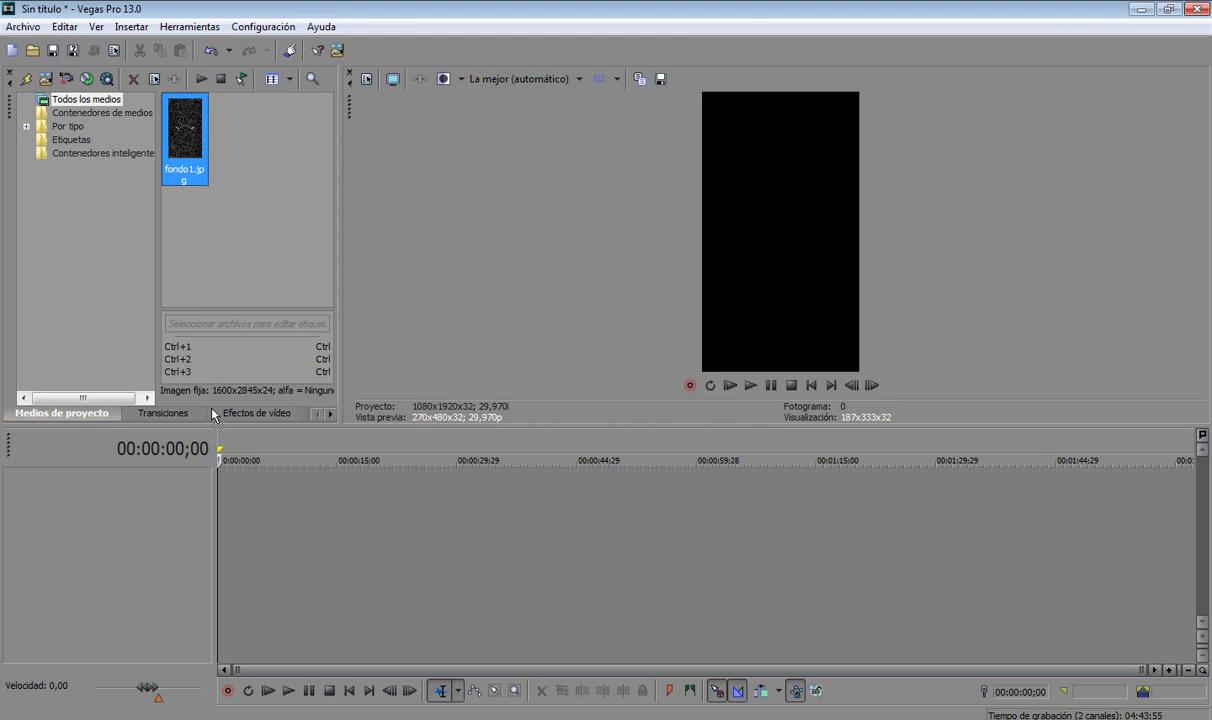
Try the fondo1.jpg image at the start of the timeline and undo its placement
{"action": "left_click_drag", "start_coordinate": [219, 494], "coordinate": [233, 493]}
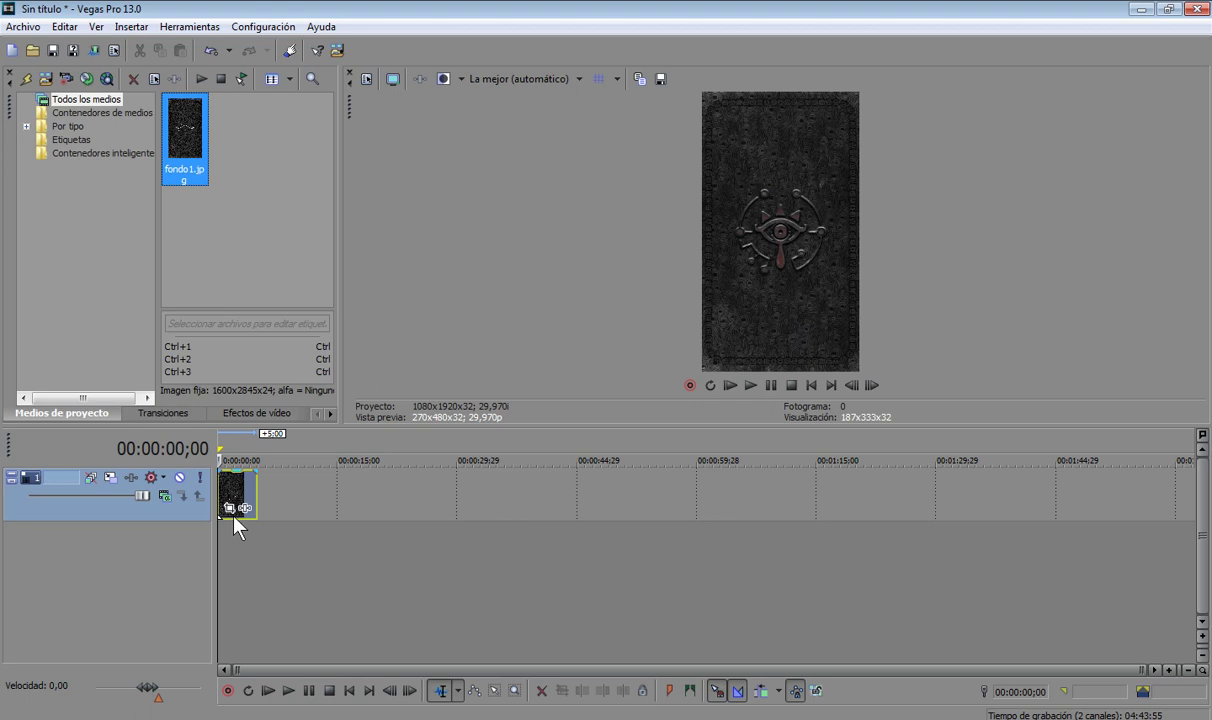
{"action": "scroll", "coordinate": [262, 530], "scroll_direction": "up", "scroll_amount": 5}
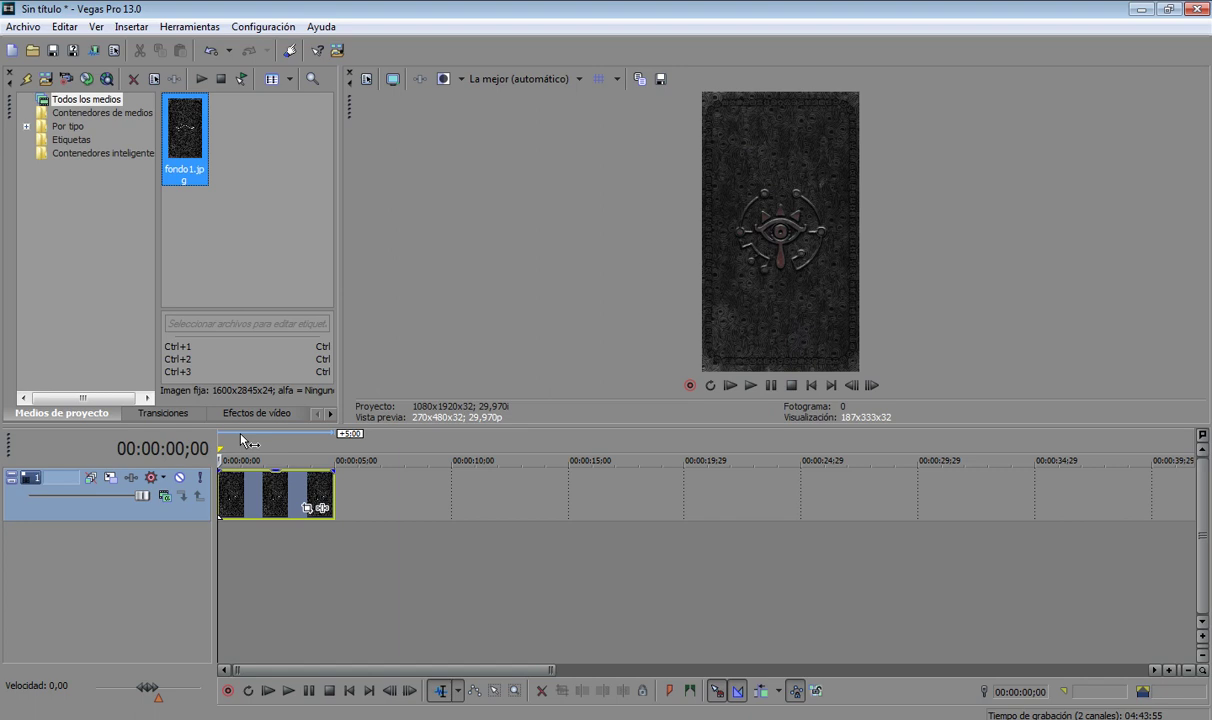
{"action": "key", "text": "ctrl+z"}
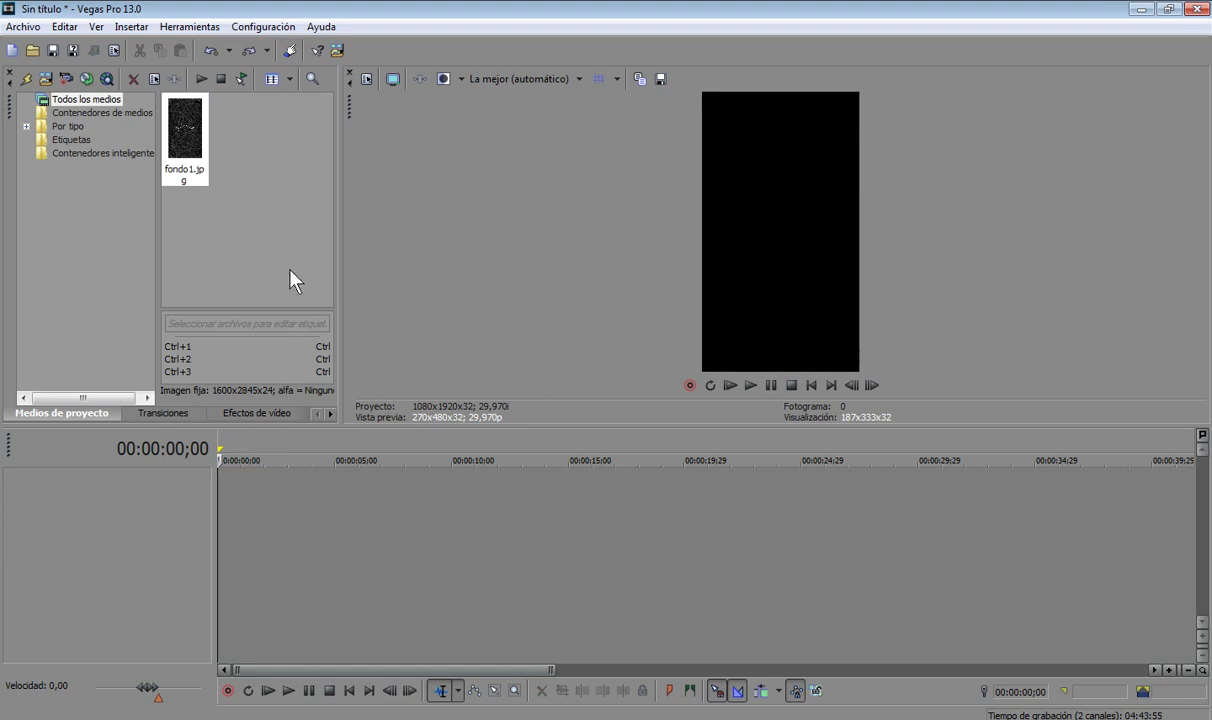
Import the isla flotante video and place it at the start of the timeline
{"action": "left_click", "coordinate": [338, 51]}
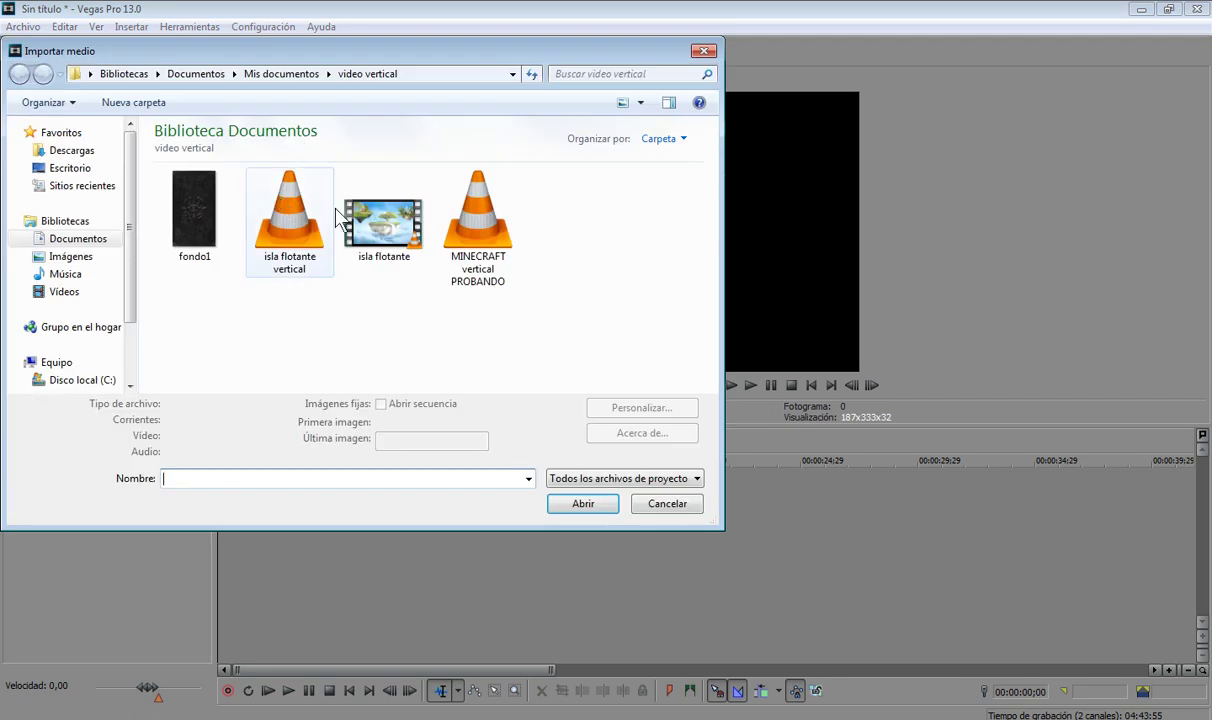
{"action": "left_click", "coordinate": [368, 215]}
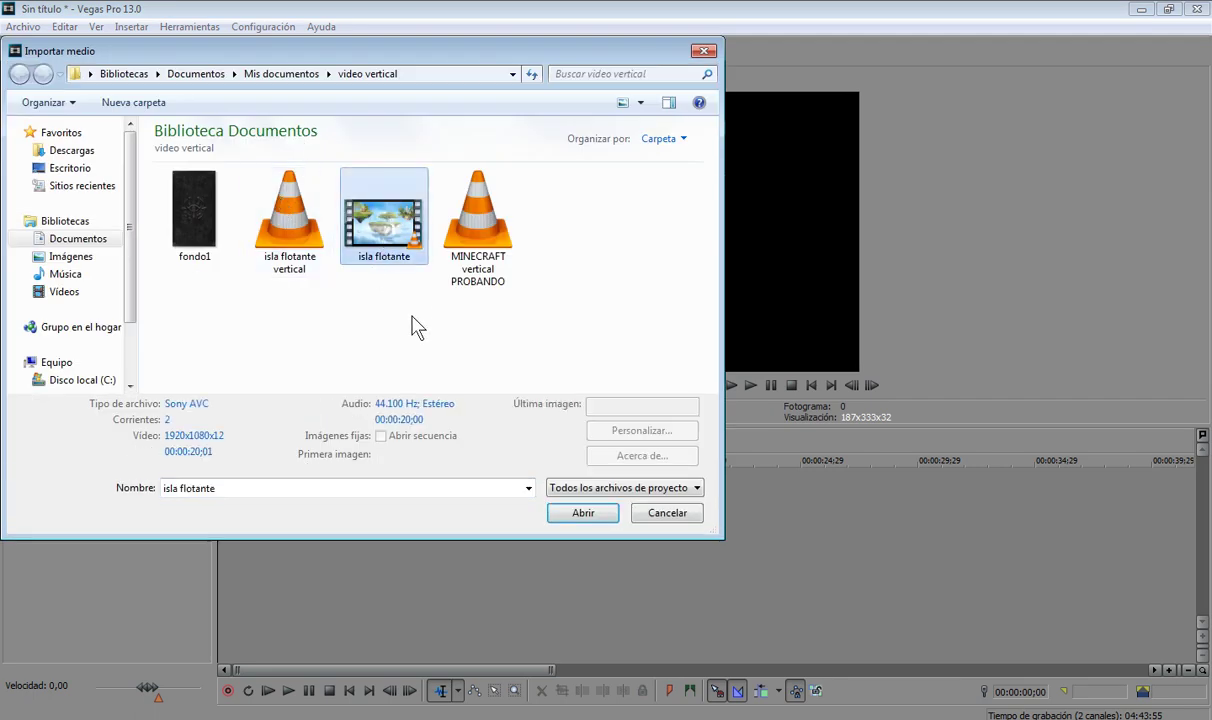
{"action": "left_click", "coordinate": [577, 515]}
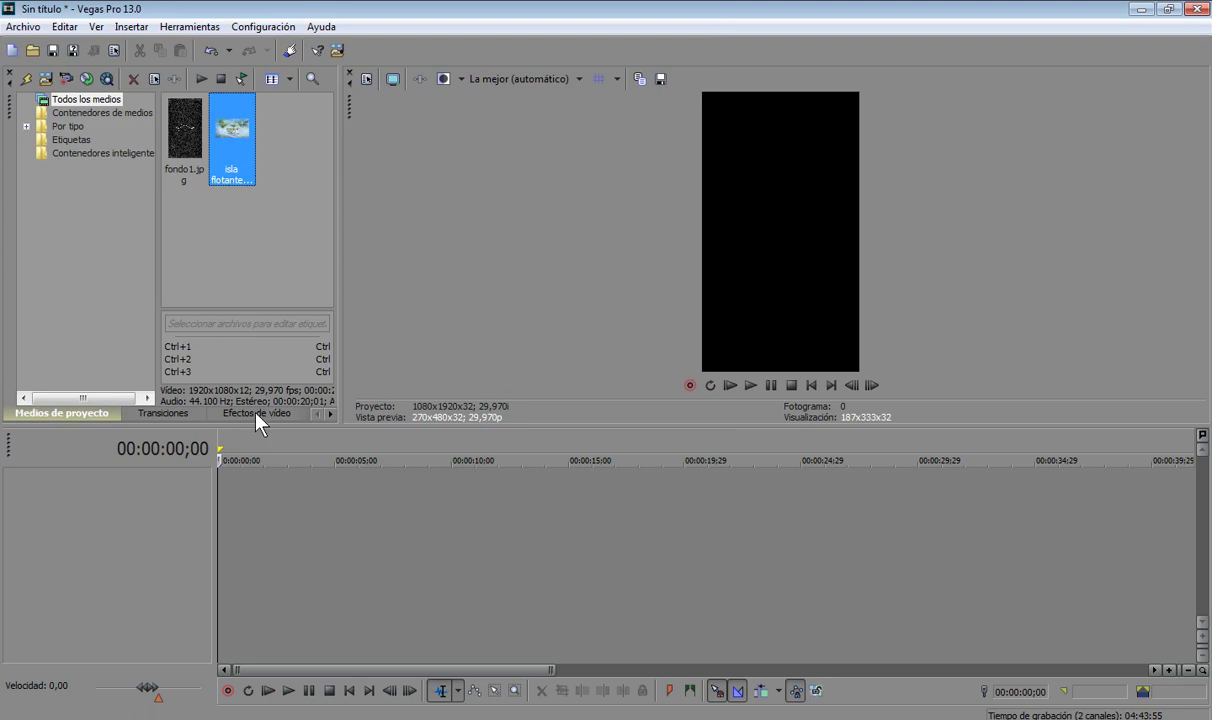
{"action": "left_click_drag", "start_coordinate": [235, 124], "coordinate": [224, 489]}
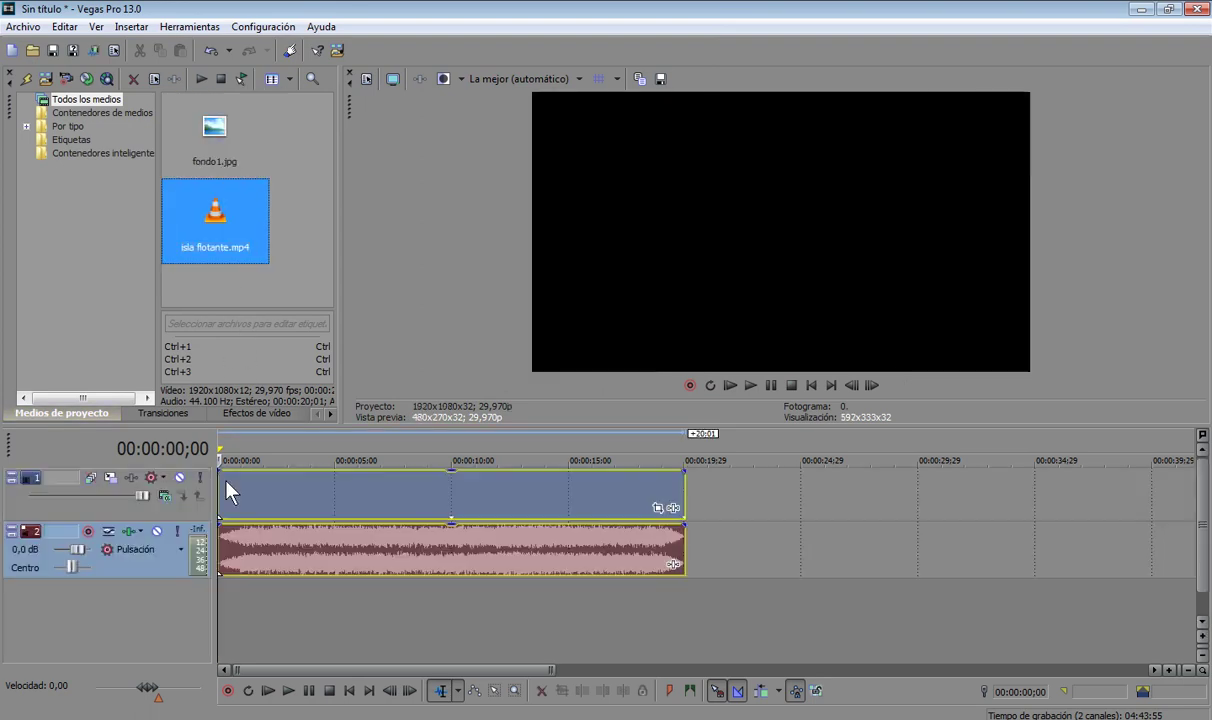
Preview the isla flotante clip at several points along the timeline
{"action": "left_click", "coordinate": [359, 487]}
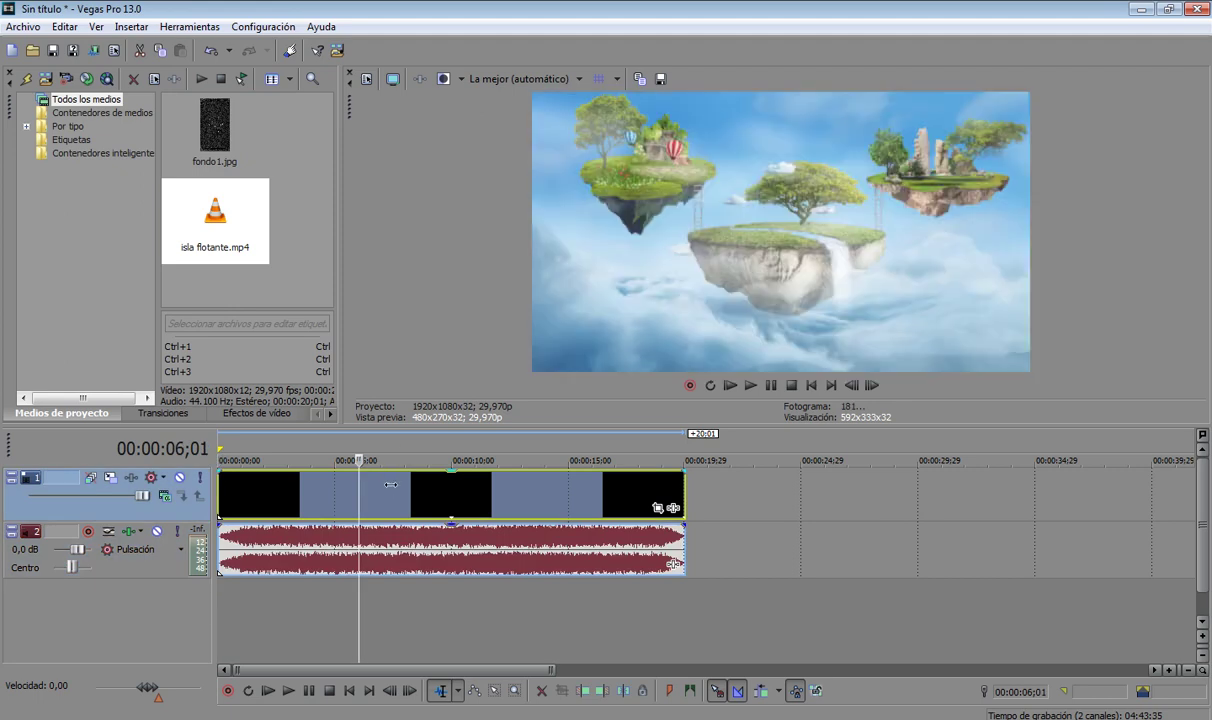
{"action": "left_click", "coordinate": [431, 452]}
{"action": "left_click", "coordinate": [464, 457]}
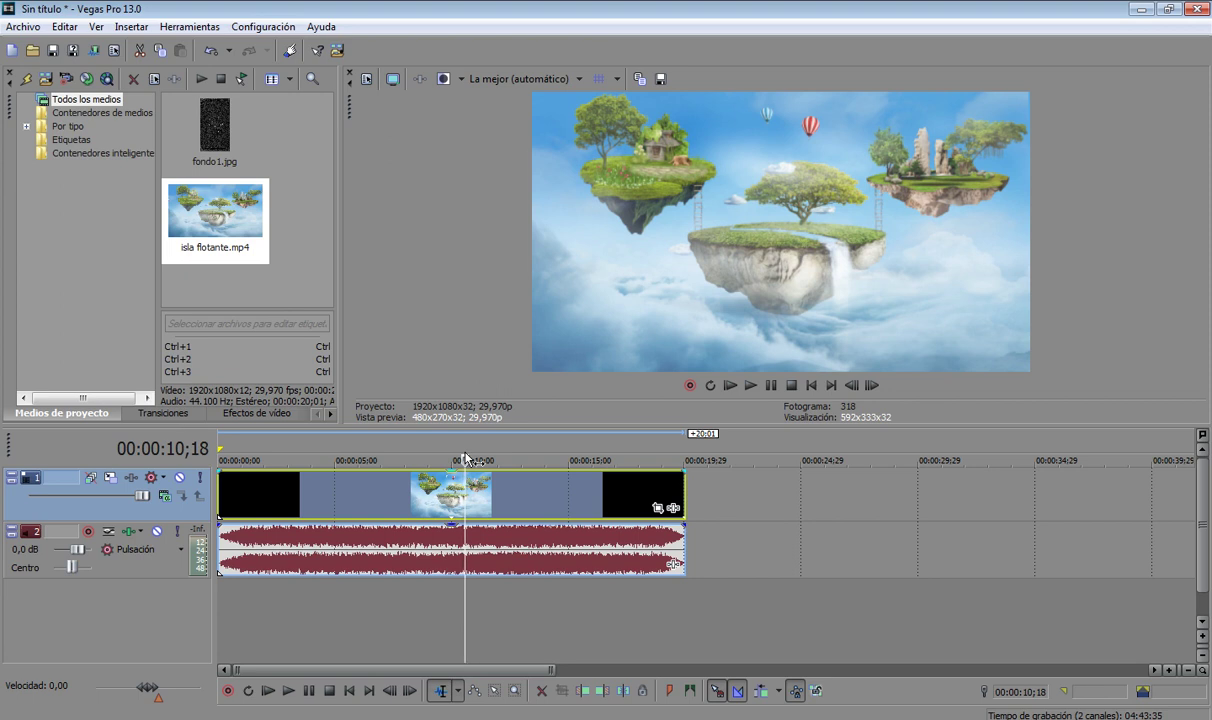
{"action": "left_click", "coordinate": [366, 79]}
{"action": "left_click", "coordinate": [389, 492]}
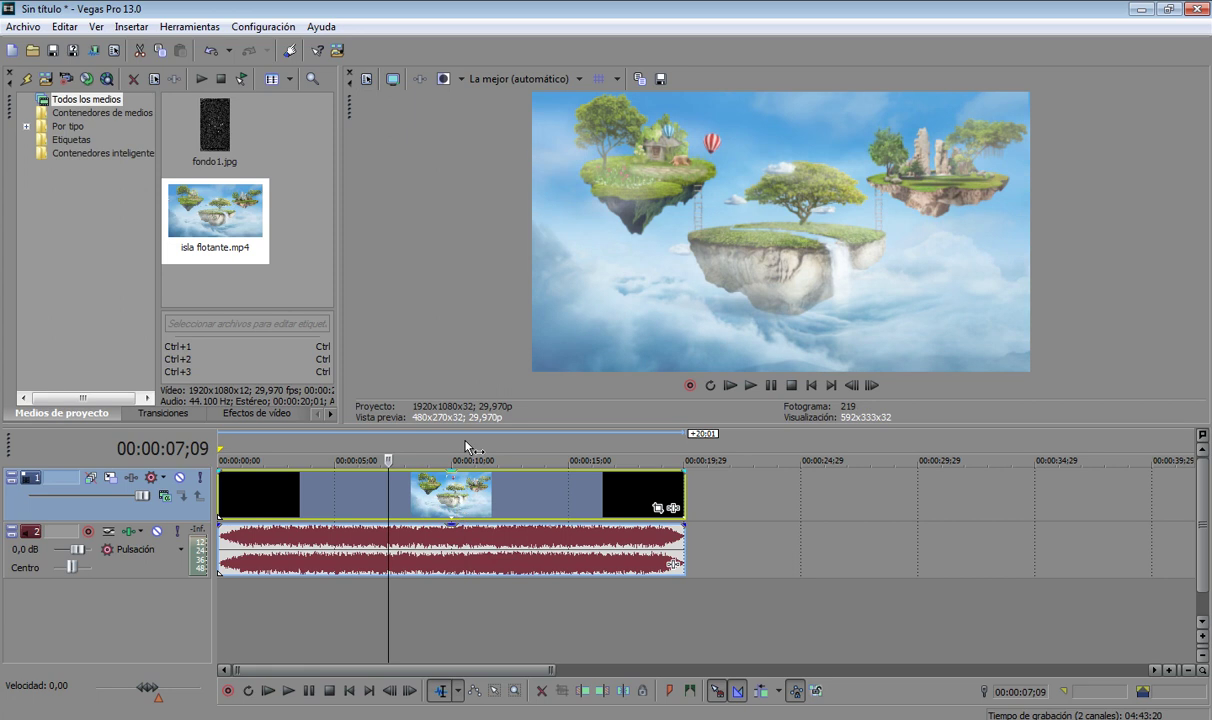
Apply the video vertical en hd template to the project properties
{"action": "left_click", "coordinate": [367, 79]}
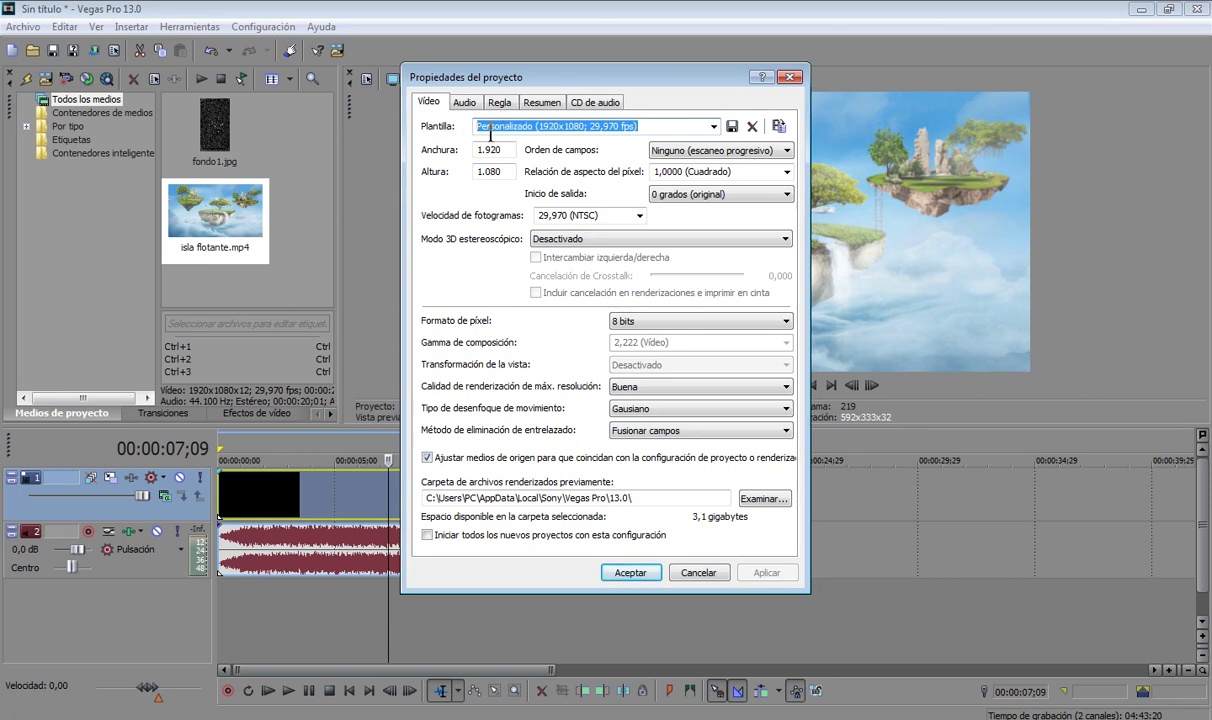
{"action": "left_click", "coordinate": [713, 126]}
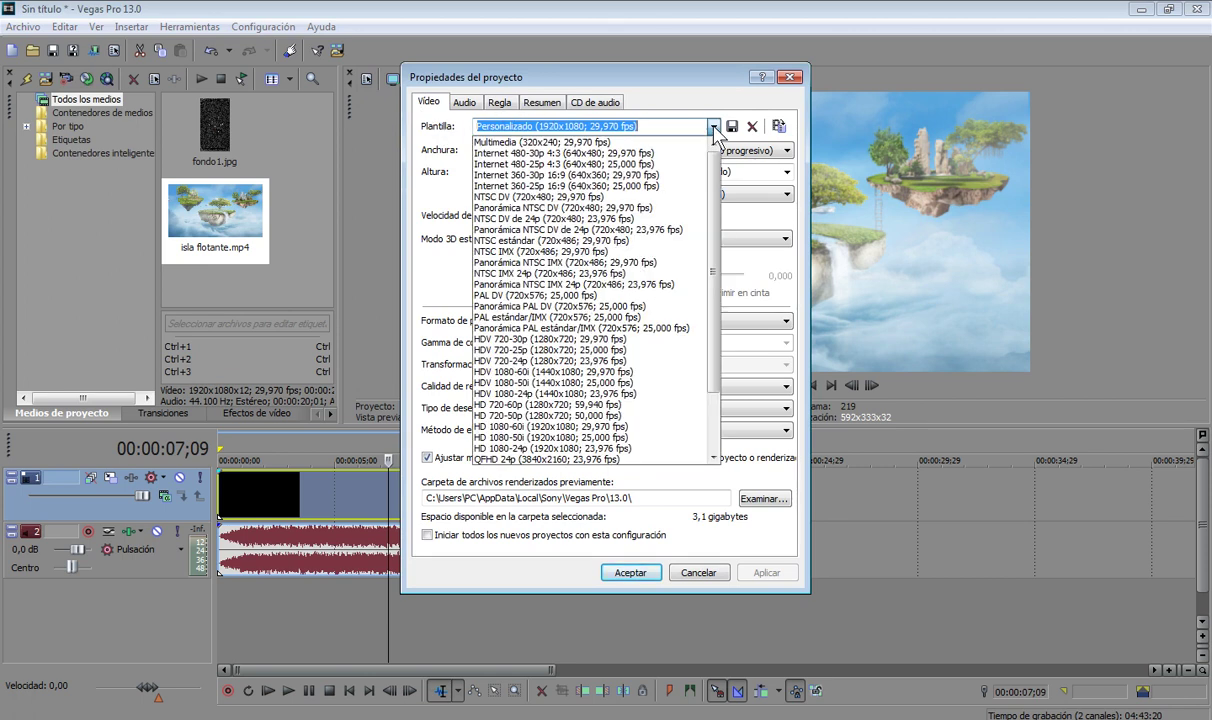
{"action": "left_click_drag", "start_coordinate": [713, 228], "coordinate": [716, 292]}
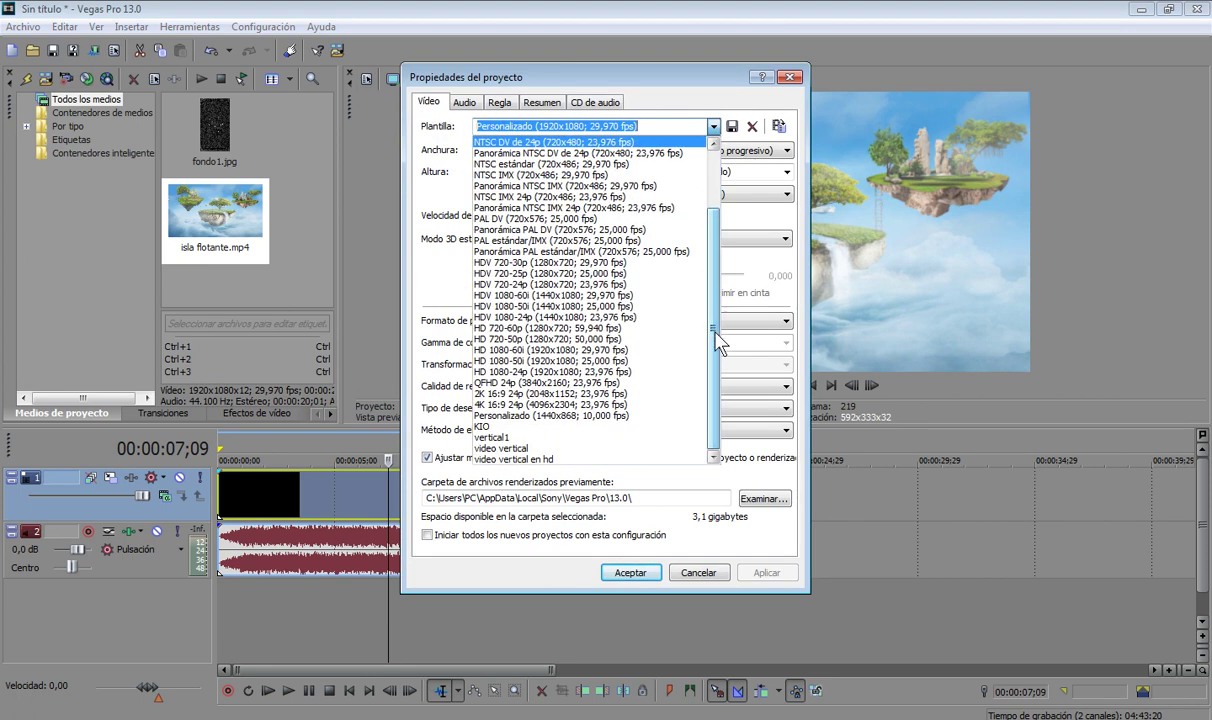
{"action": "left_click", "coordinate": [522, 460]}
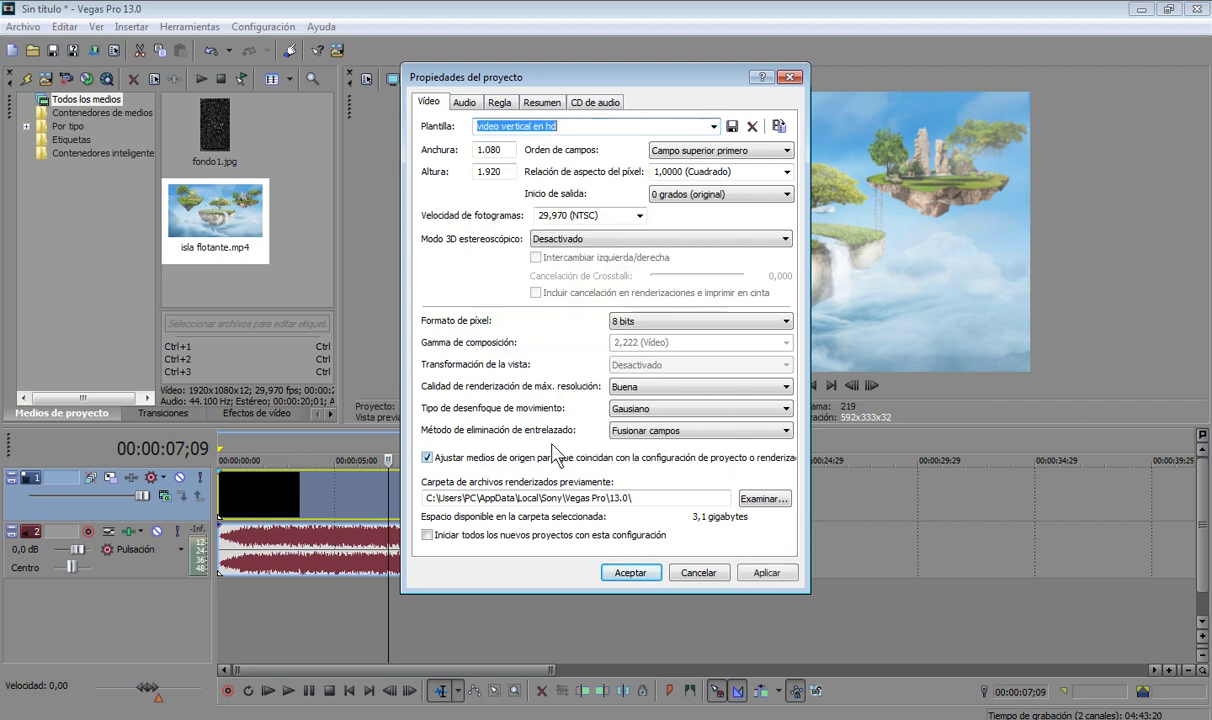
{"action": "left_click", "coordinate": [632, 573]}
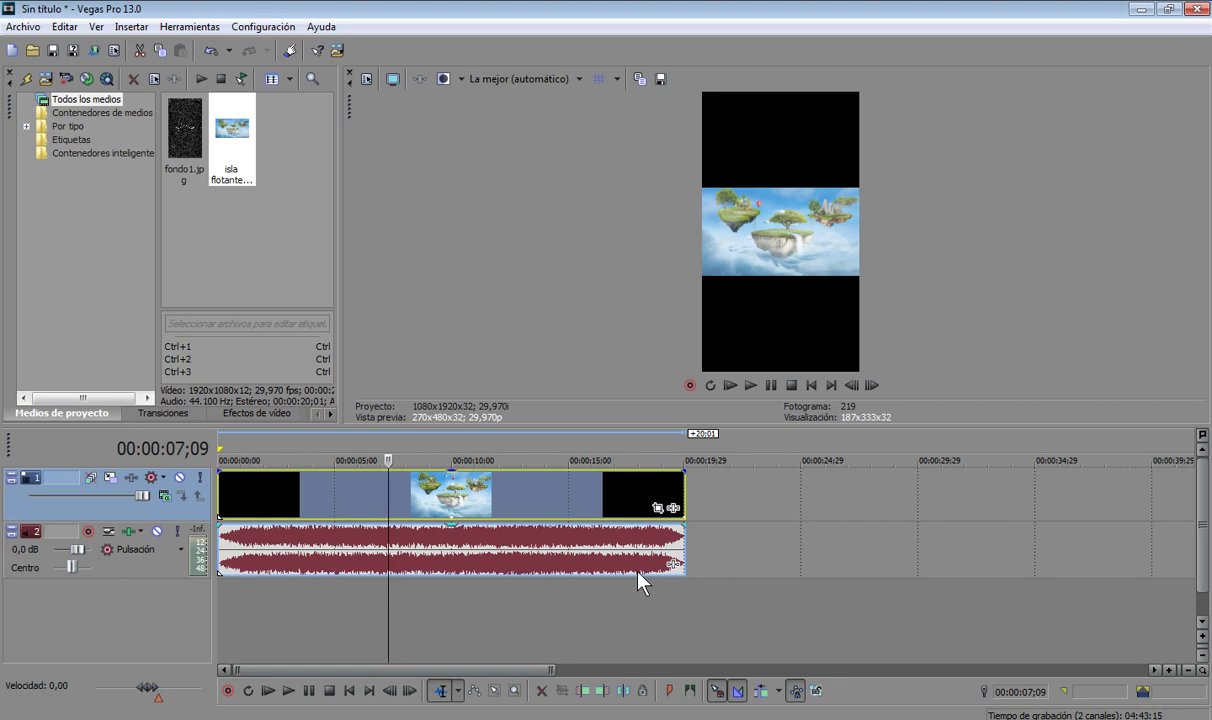
Open the isla flotante clip's pan/crop settings and set the crop frame to a width of 1080 and a height of 1920
{"action": "left_click", "coordinate": [659, 510]}
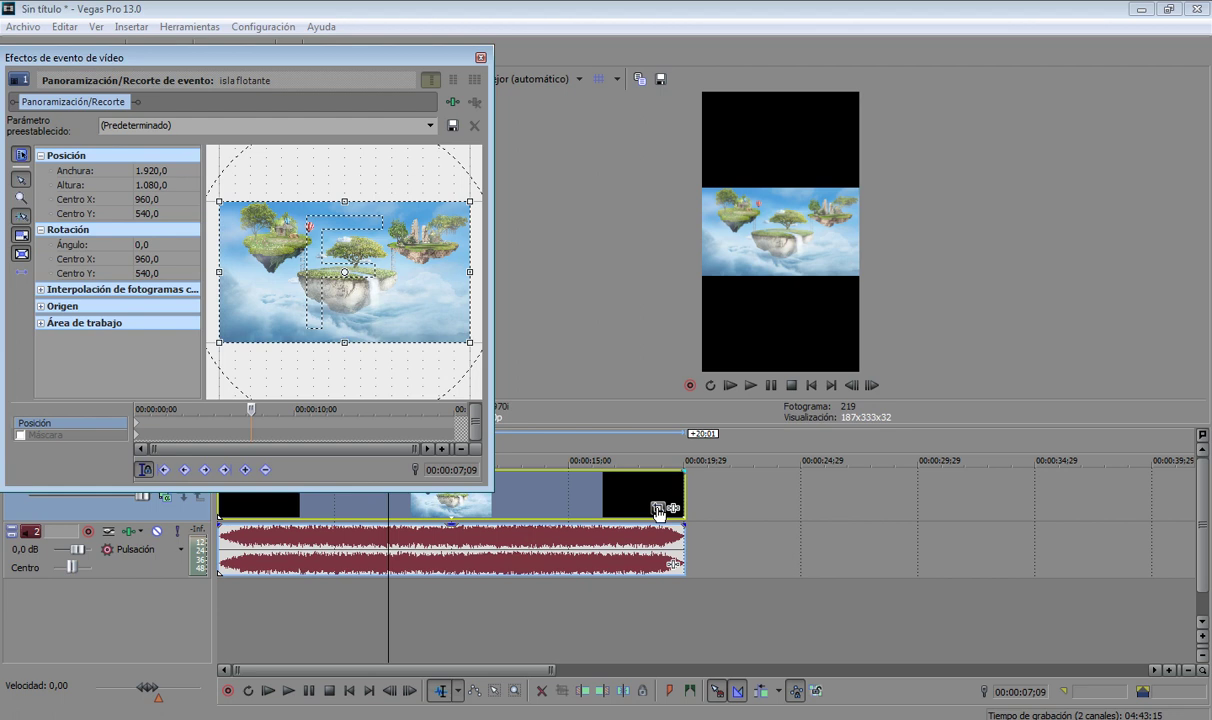
{"action": "left_click_drag", "start_coordinate": [225, 56], "coordinate": [315, 158]}
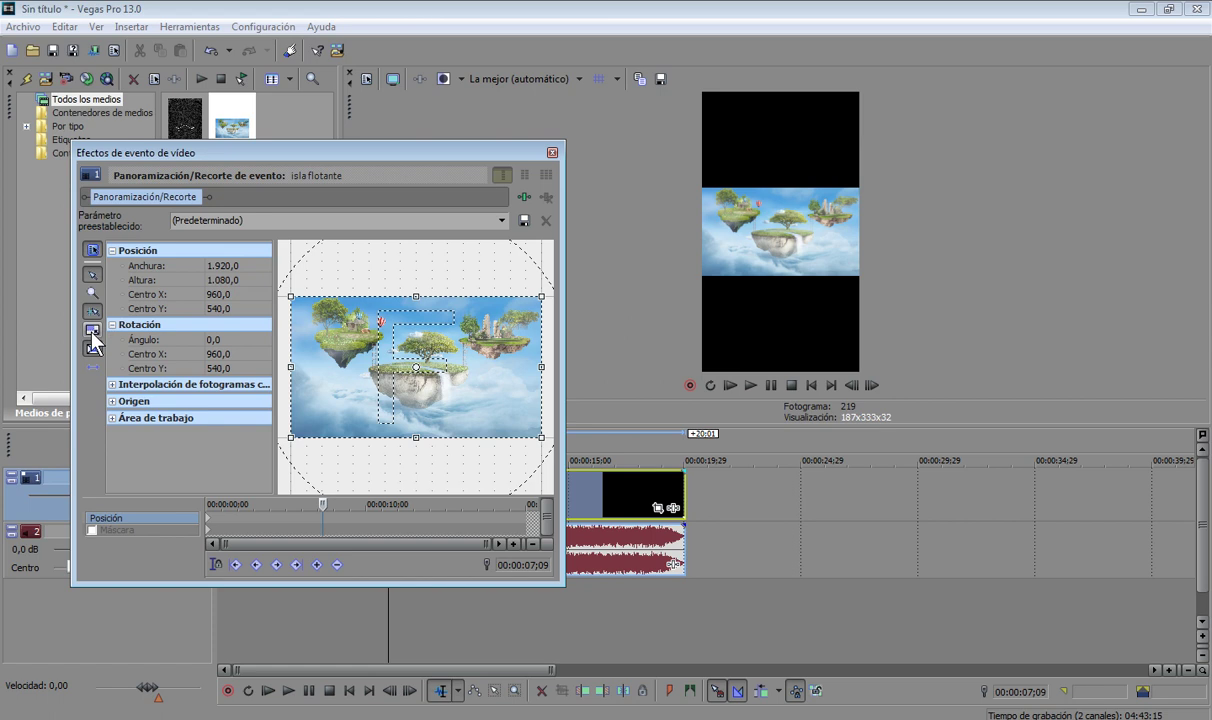
{"action": "left_click", "coordinate": [240, 265]}
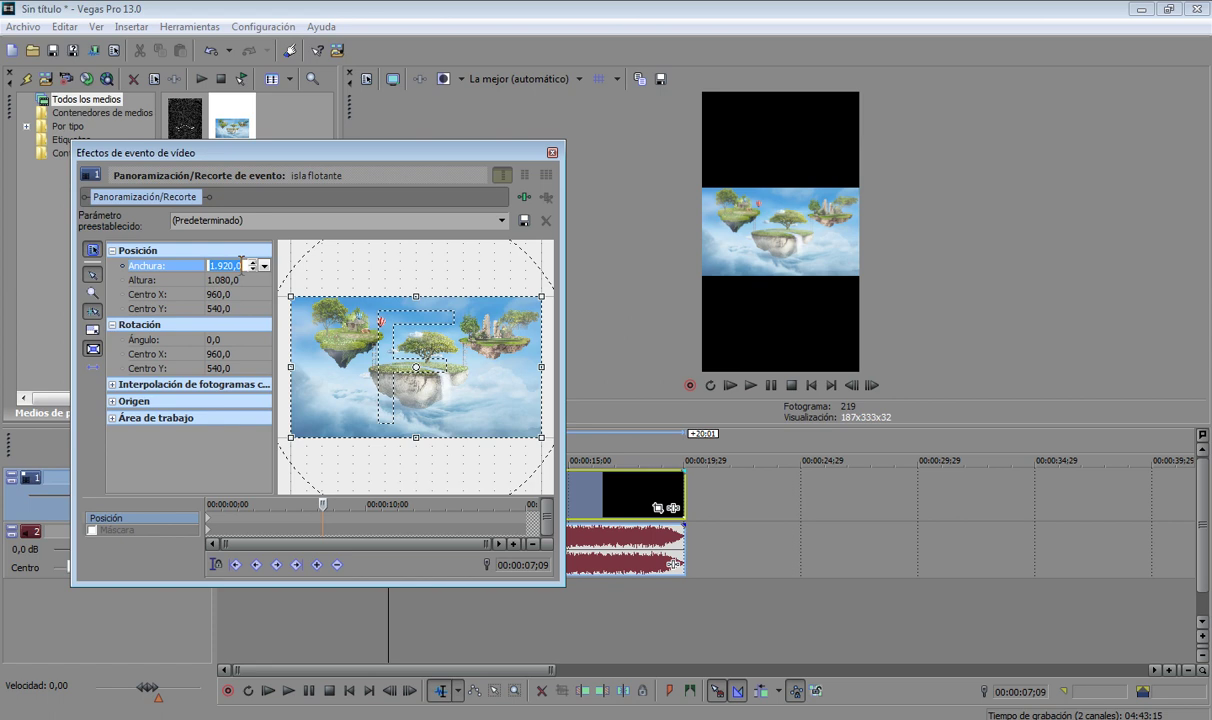
{"action": "type", "text": "1080"}
{"action": "key", "text": "Return"}
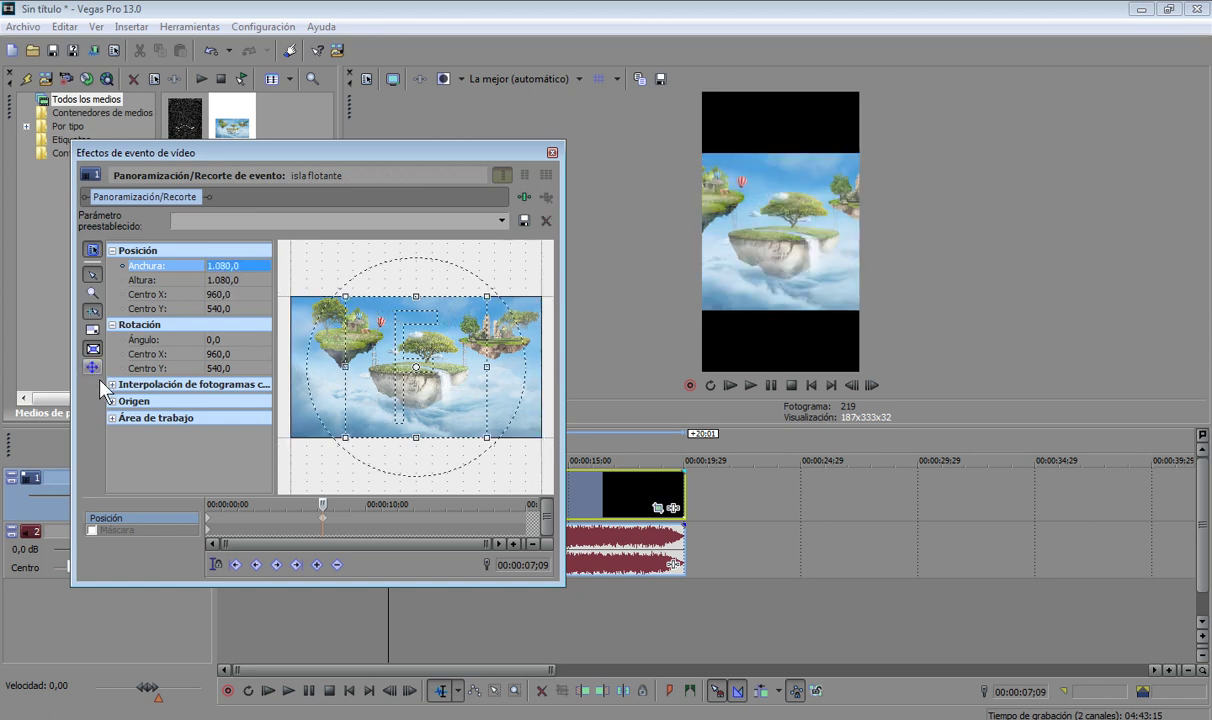
{"action": "left_click", "coordinate": [220, 281]}
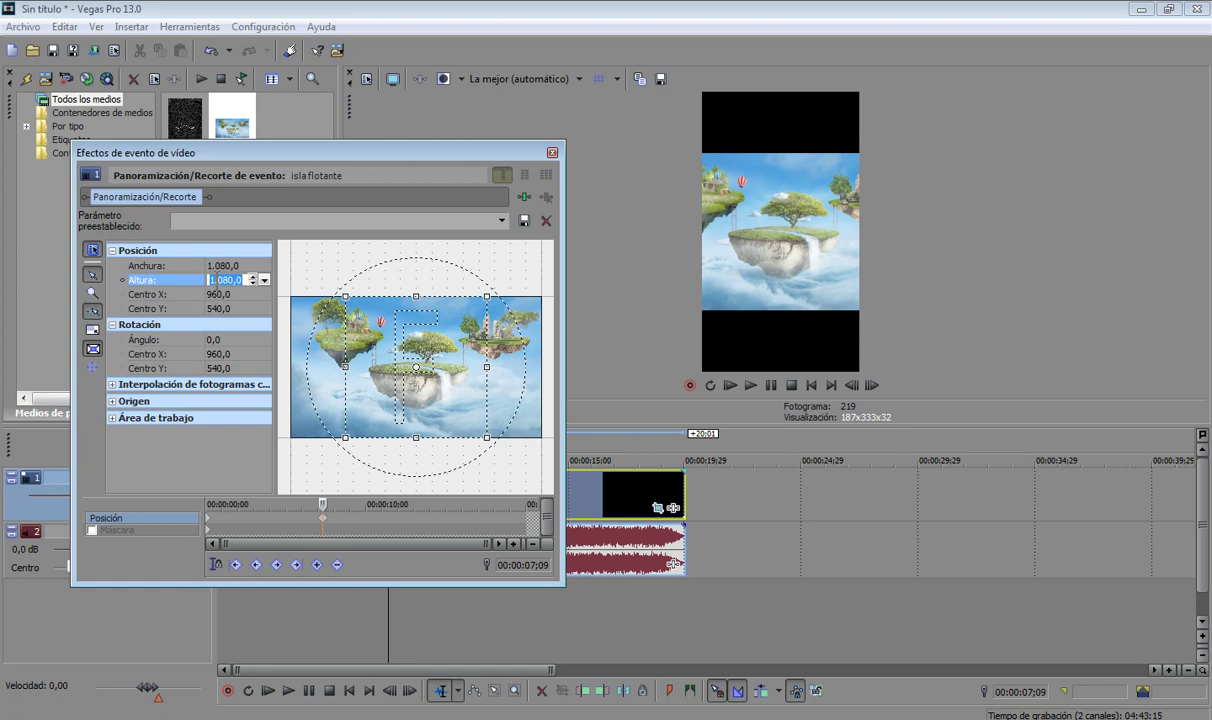
{"action": "type", "text": "1920"}
{"action": "key", "text": "Return"}
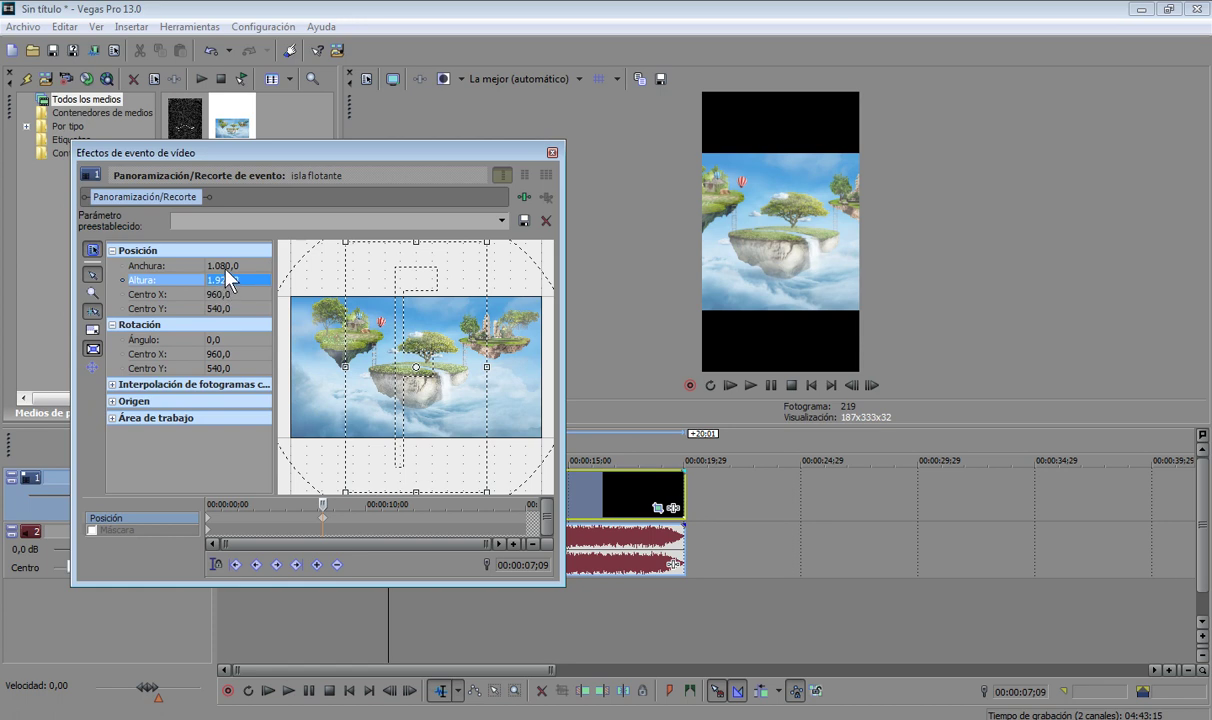
{"action": "left_click", "coordinate": [226, 265]}
{"action": "left_click", "coordinate": [225, 280]}
{"action": "key", "text": "Return"}
Enlarge the pan/crop window and scale the crop frame proportionally to 607,5 by 1.080 so it spans the image's full height
{"action": "left_click_drag", "start_coordinate": [566, 589], "coordinate": [680, 658]}
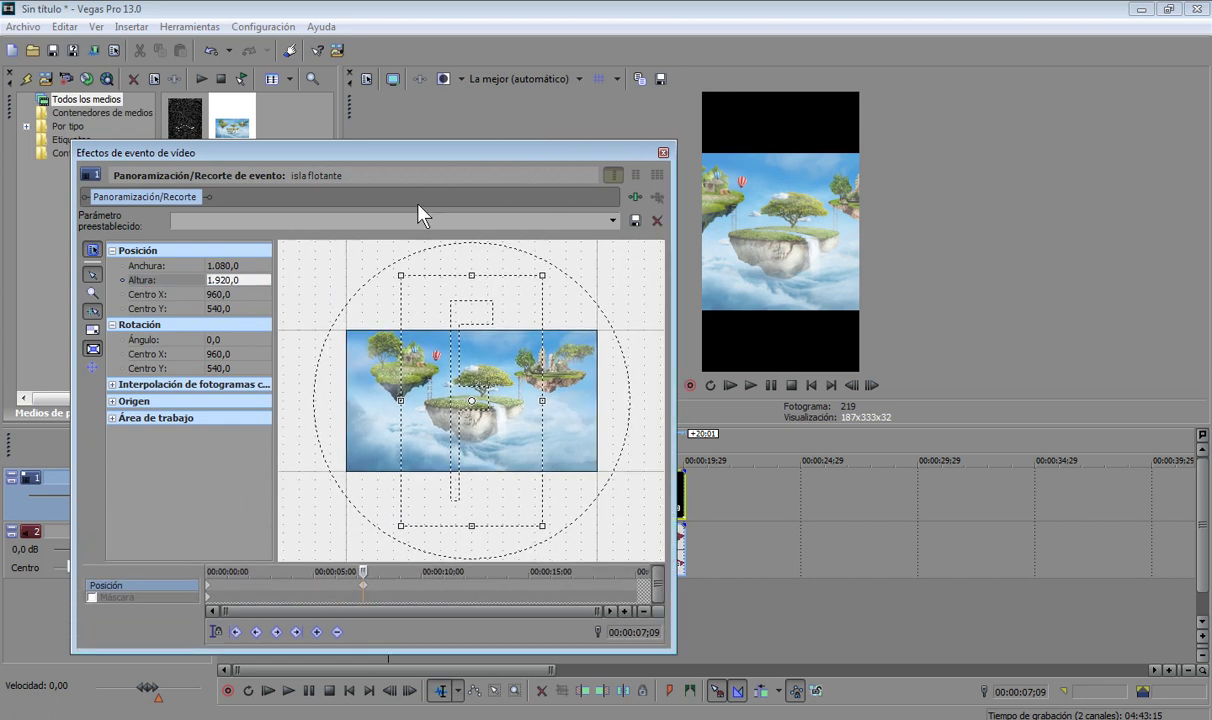
{"action": "left_click_drag", "start_coordinate": [386, 153], "coordinate": [317, 93]}
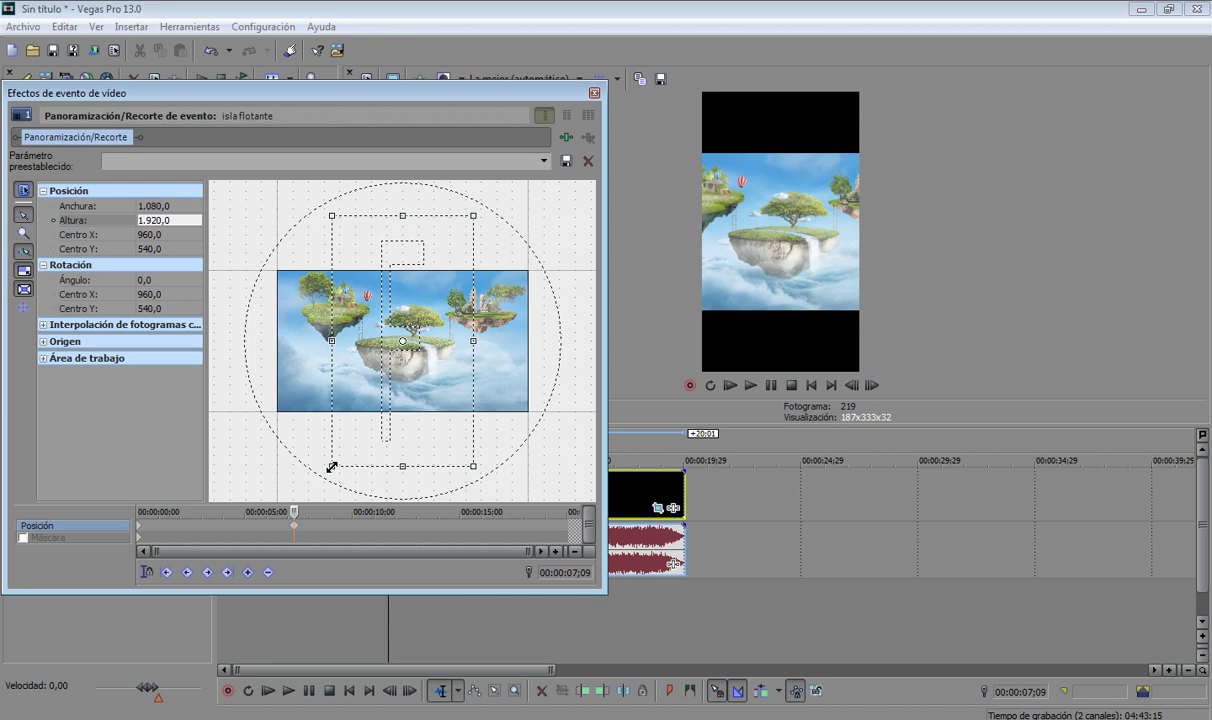
{"action": "left_click_drag", "start_coordinate": [332, 467], "coordinate": [338, 455]}
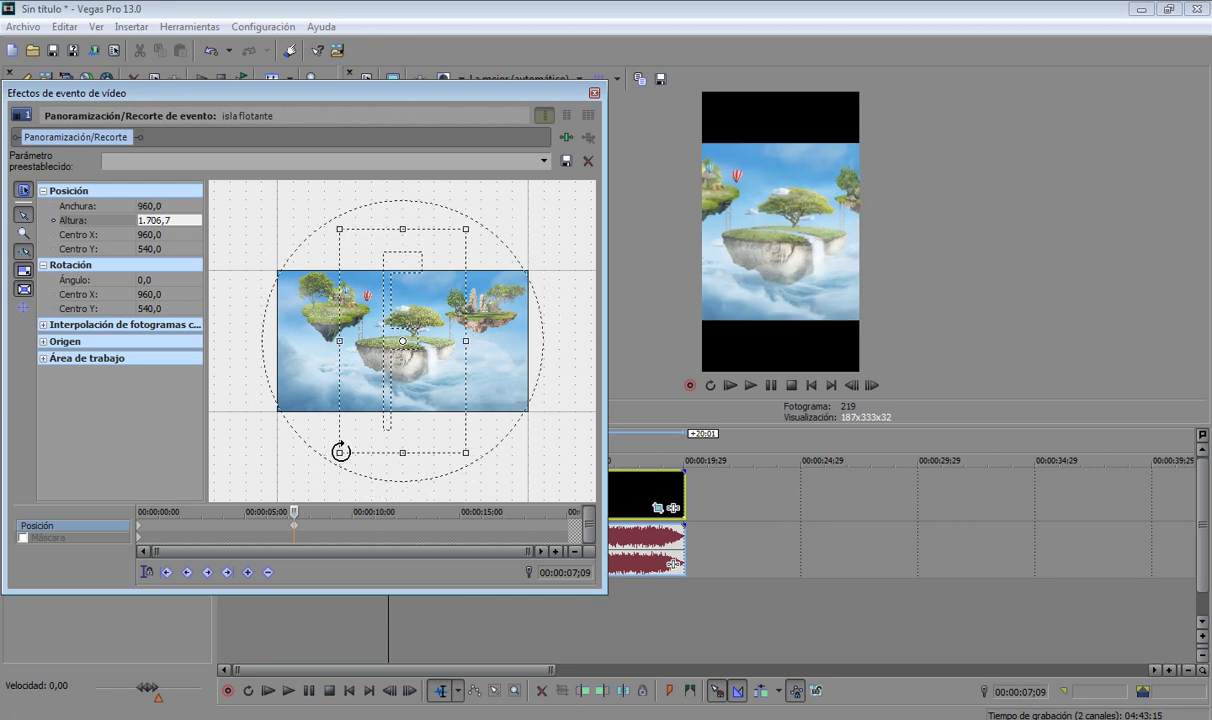
{"action": "left_click_drag", "start_coordinate": [335, 454], "coordinate": [362, 417]}
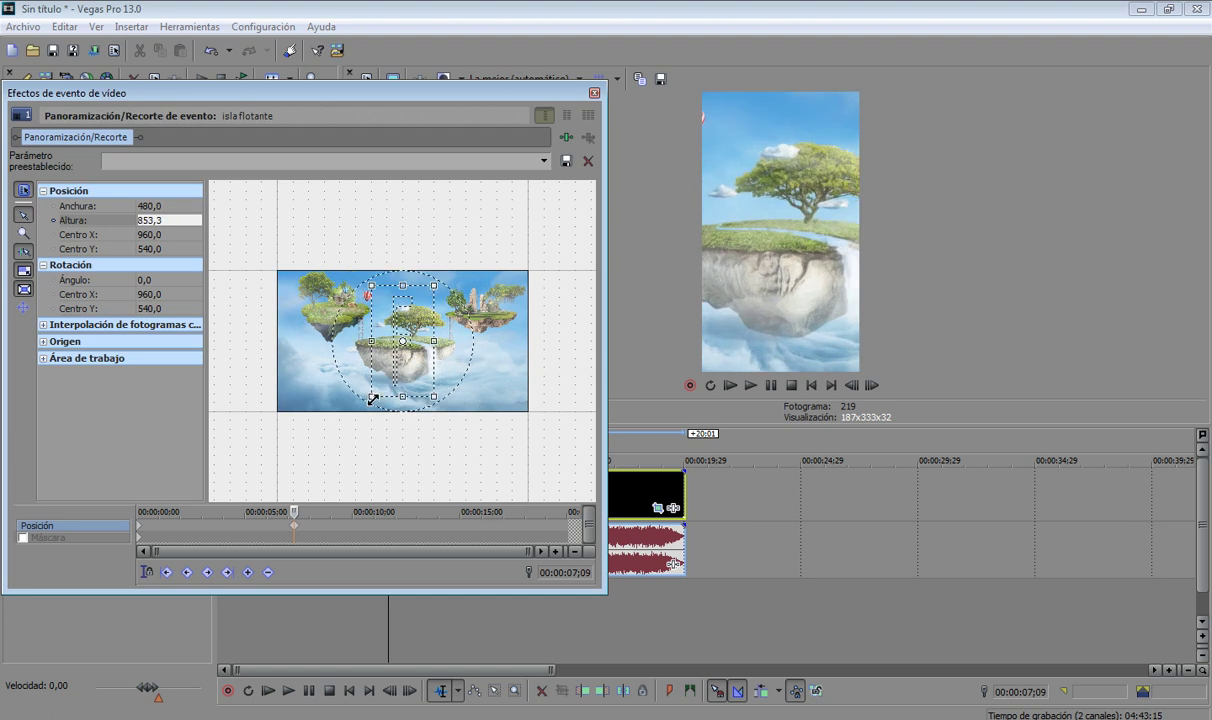
{"action": "left_click_drag", "start_coordinate": [370, 401], "coordinate": [362, 412]}
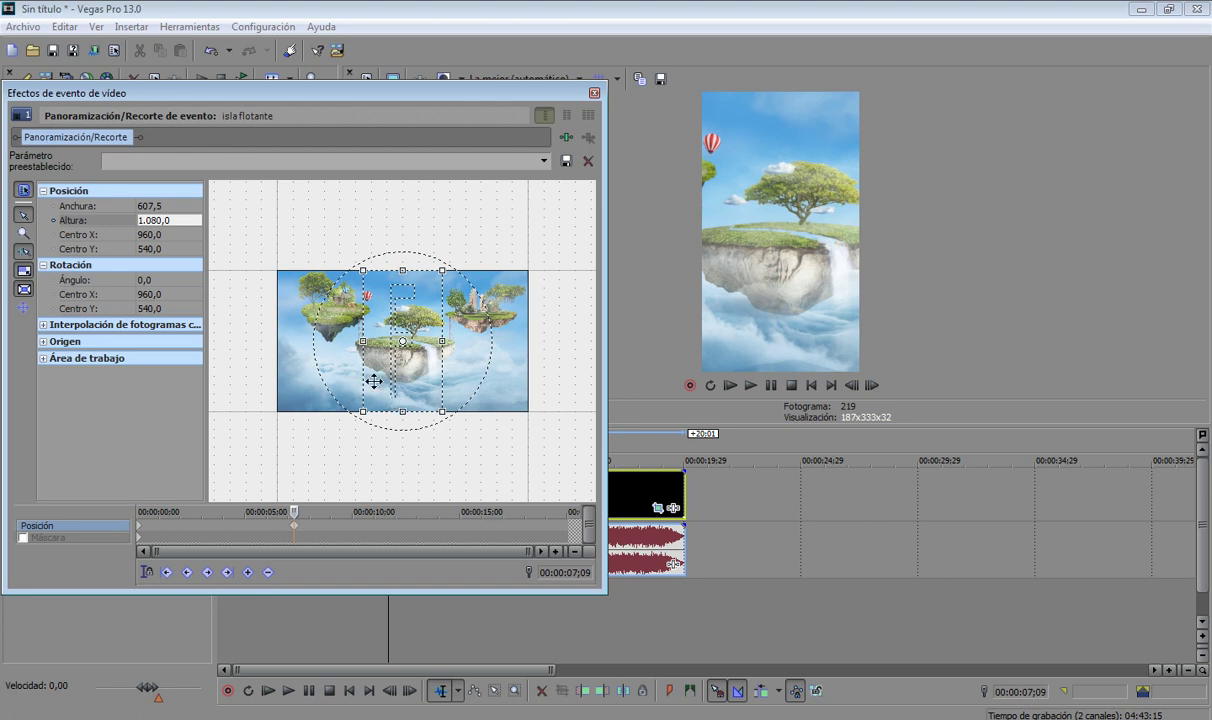
Move the crop frame horizontally over the left floating island, with its centre at X 480, and close the pan/crop window
{"action": "left_click", "coordinate": [25, 310]}
{"action": "left_click", "coordinate": [26, 309]}
{"action": "left_click_drag", "start_coordinate": [384, 387], "coordinate": [354, 379]}
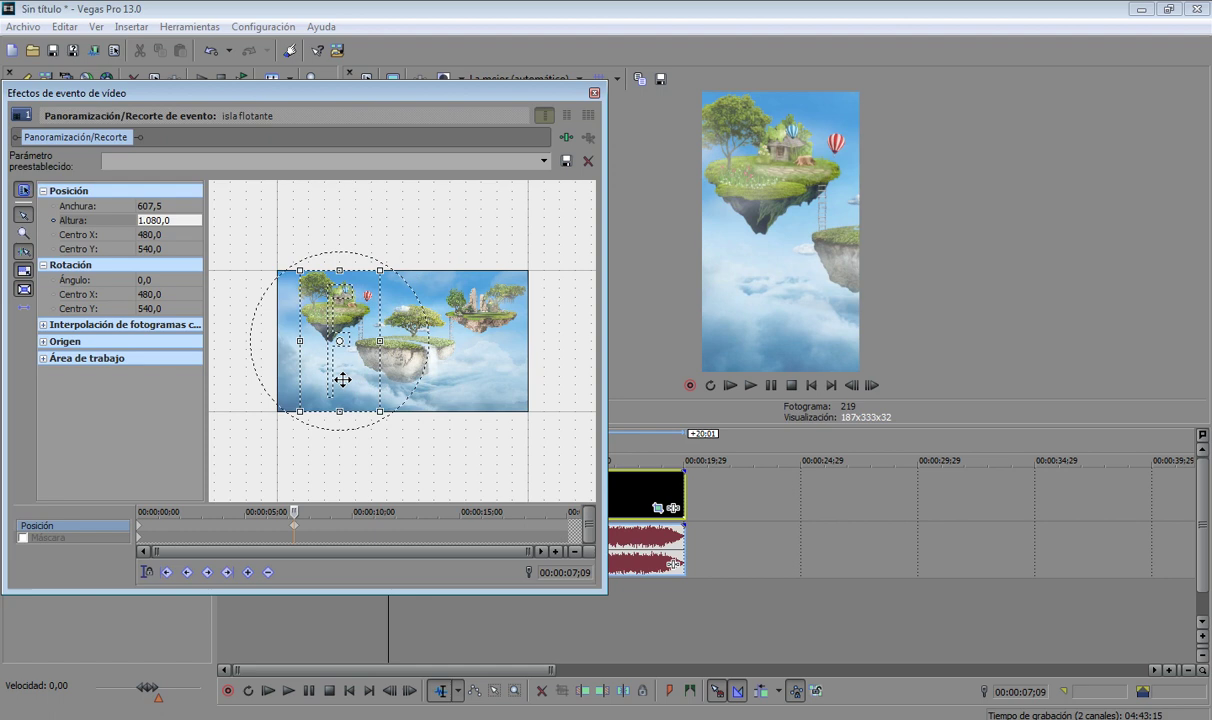
{"action": "mouse_move", "coordinate": [347, 384]}
{"action": "left_mouse_down"}
{"action": "mouse_move", "coordinate": [475, 380]}
{"action": "mouse_move", "coordinate": [332, 390]}
{"action": "left_mouse_up"}
{"action": "left_click", "coordinate": [594, 93]}
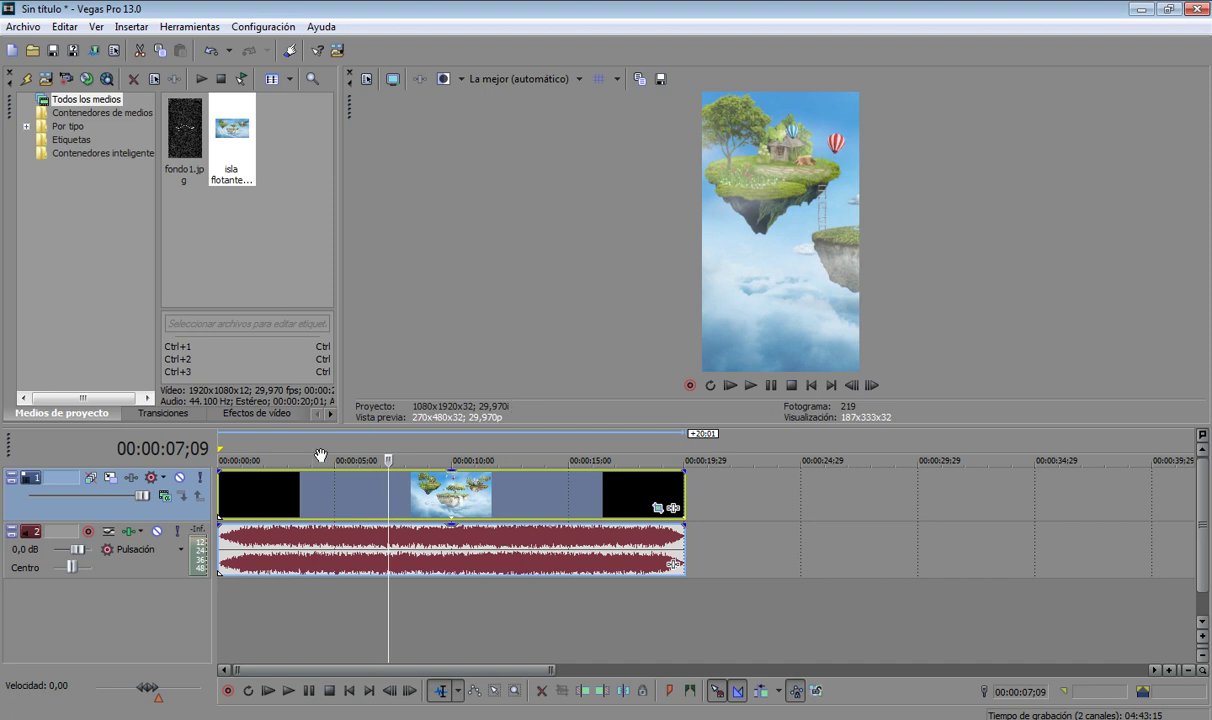
Start rendering the project, select the Internet HD 1080p template under MainConcept AVC/AAC and open its custom settings
{"action": "left_click", "coordinate": [31, 33]}
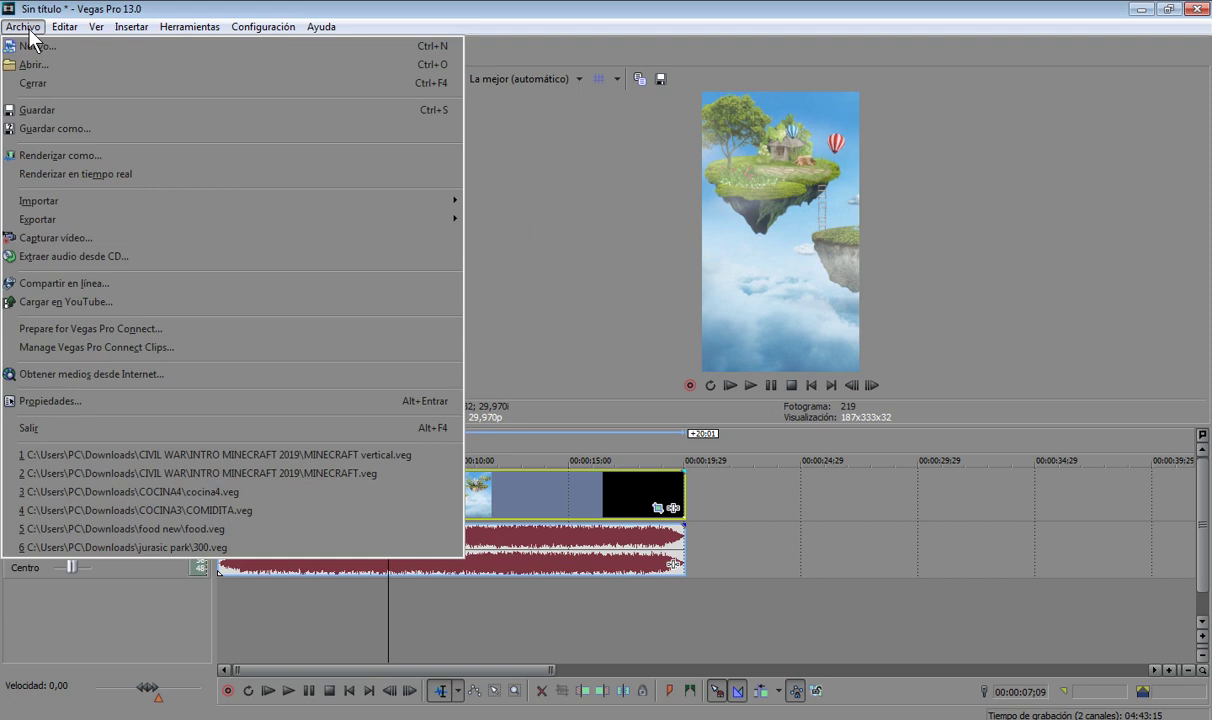
{"action": "left_click", "coordinate": [96, 155]}
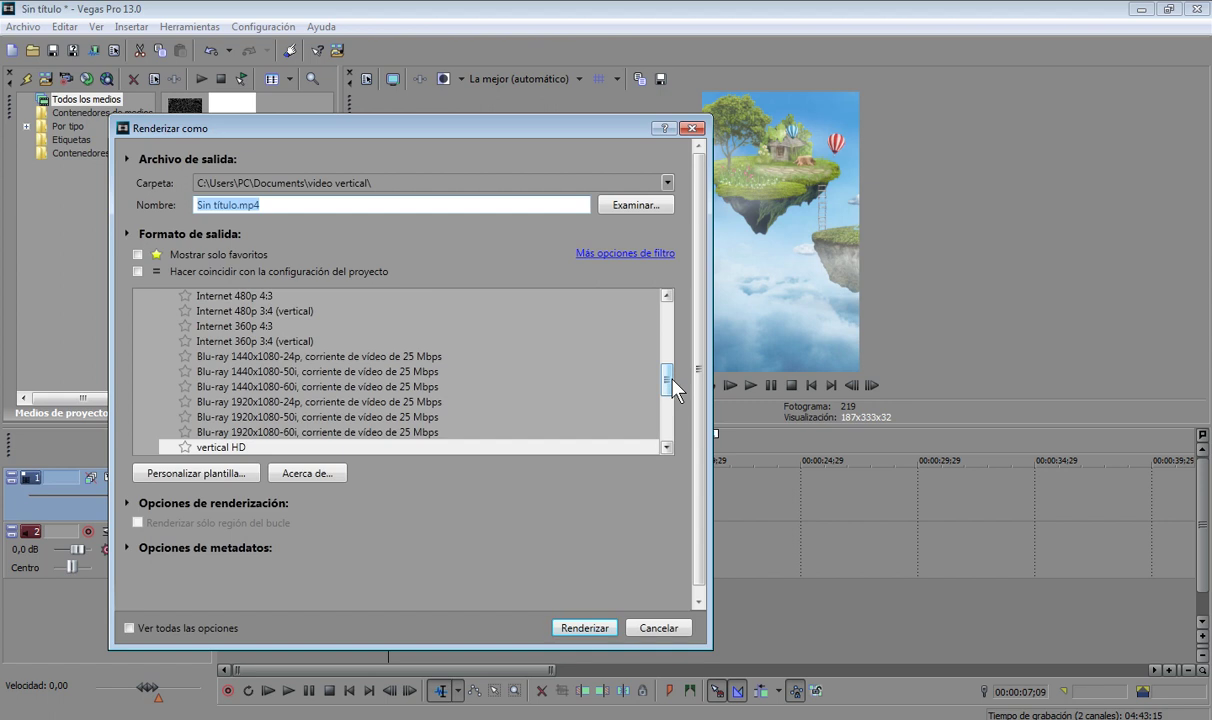
{"action": "left_click_drag", "start_coordinate": [673, 390], "coordinate": [672, 324]}
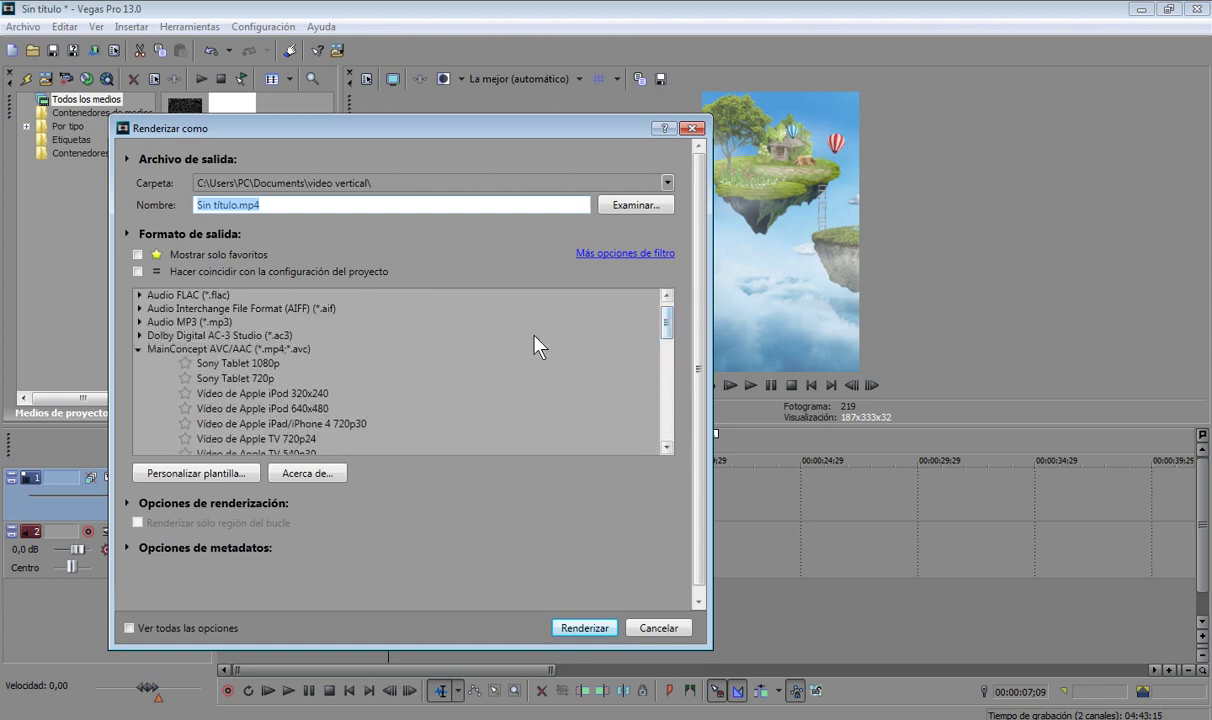
{"action": "left_click", "coordinate": [139, 350]}
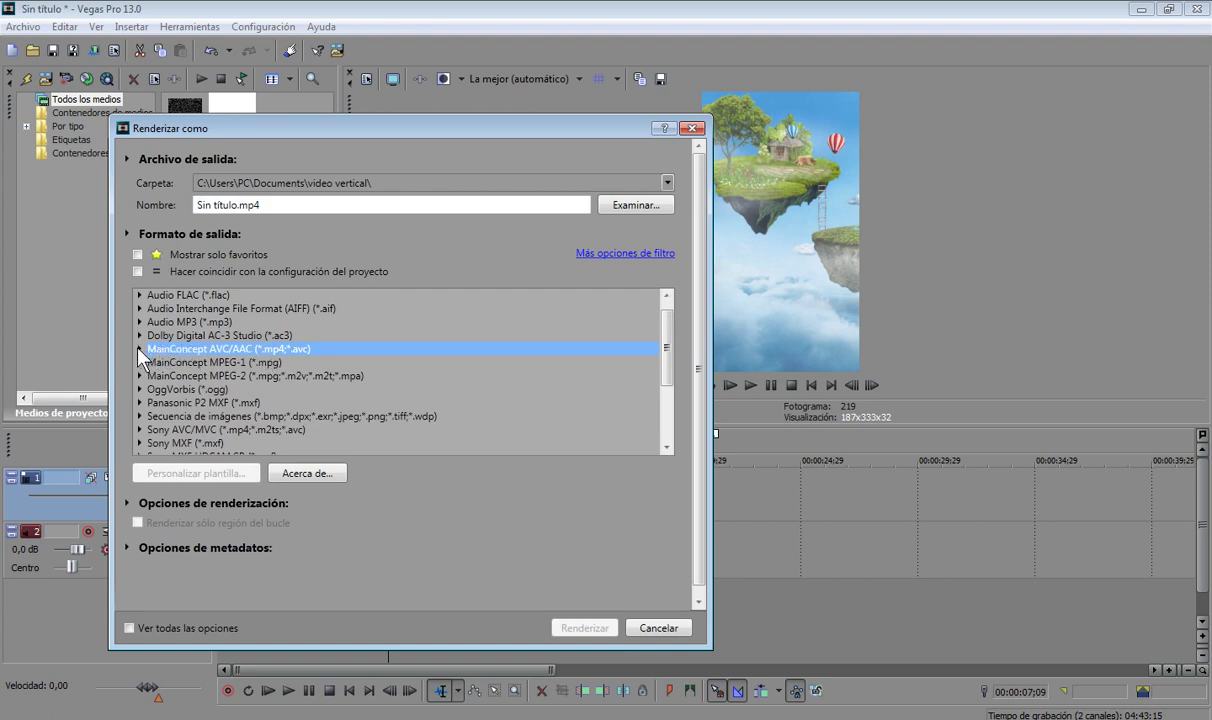
{"action": "left_click", "coordinate": [139, 349]}
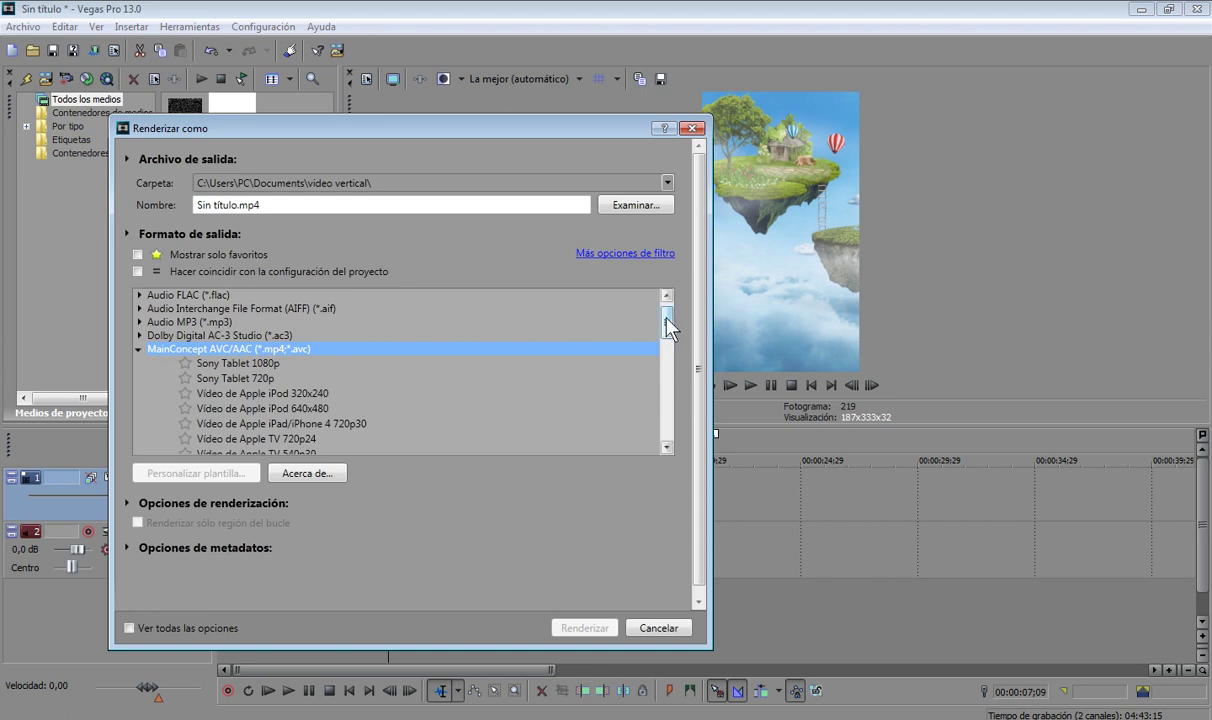
{"action": "left_click_drag", "start_coordinate": [668, 327], "coordinate": [668, 346]}
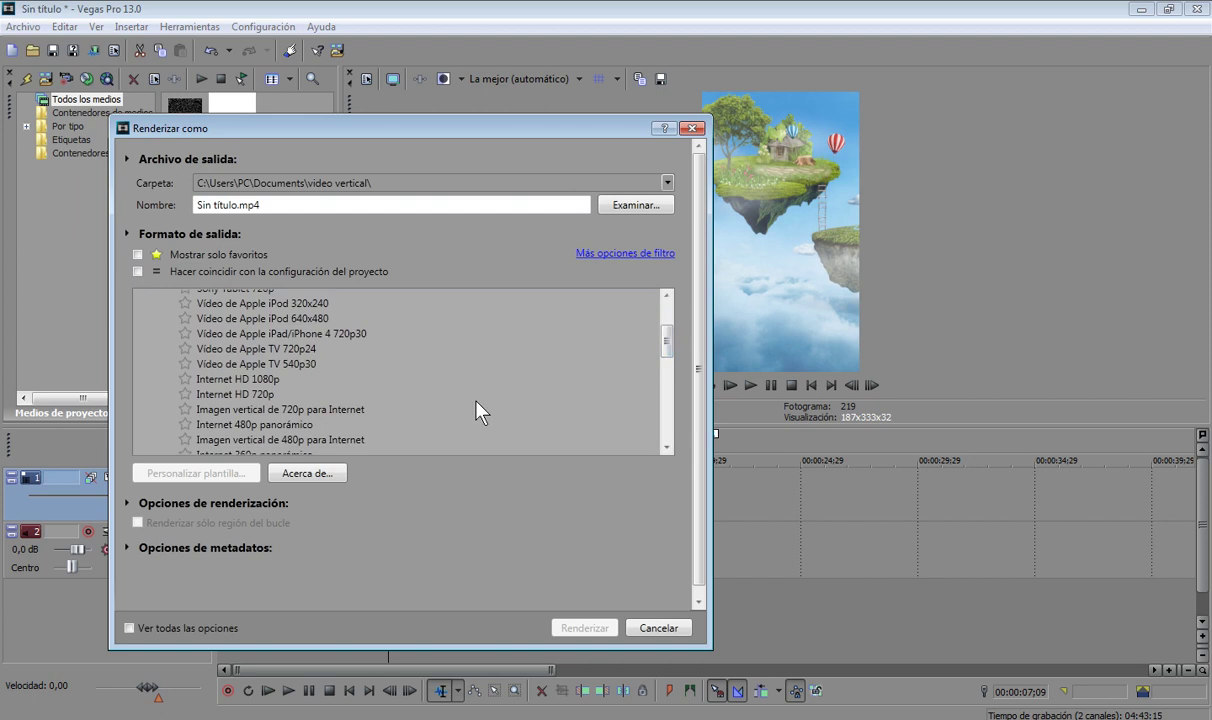
{"action": "left_click", "coordinate": [300, 409]}
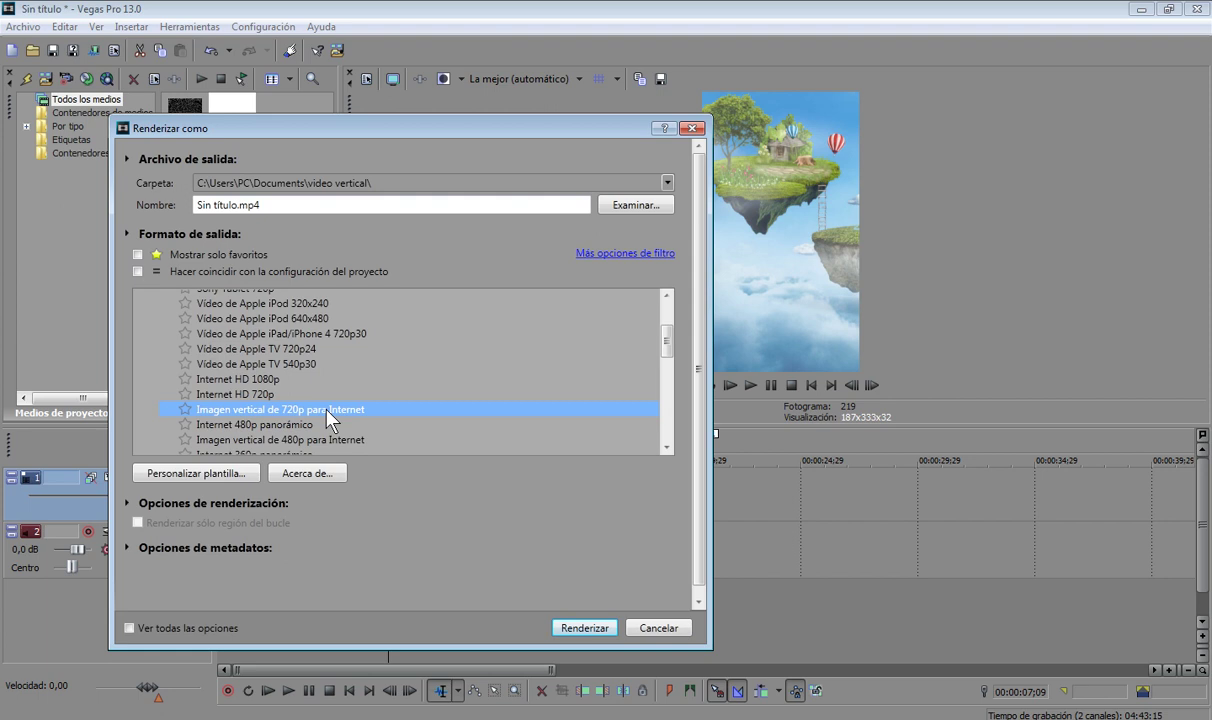
{"action": "left_click", "coordinate": [273, 381]}
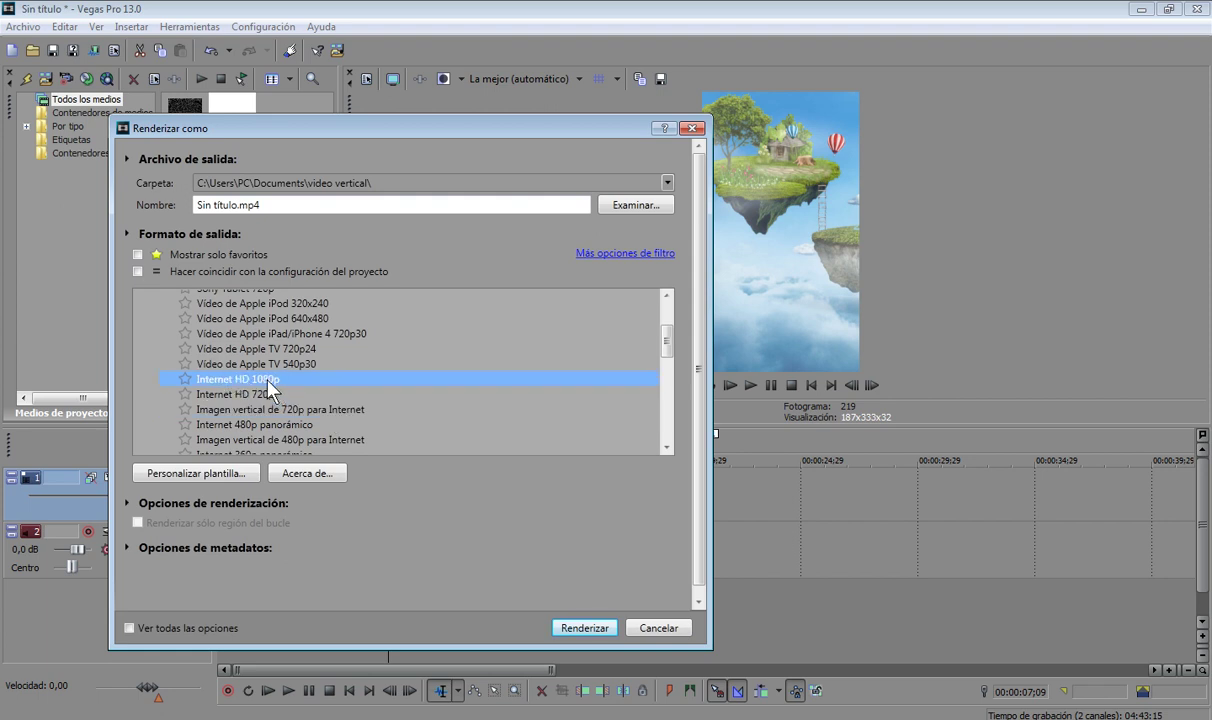
{"action": "left_click", "coordinate": [210, 472]}
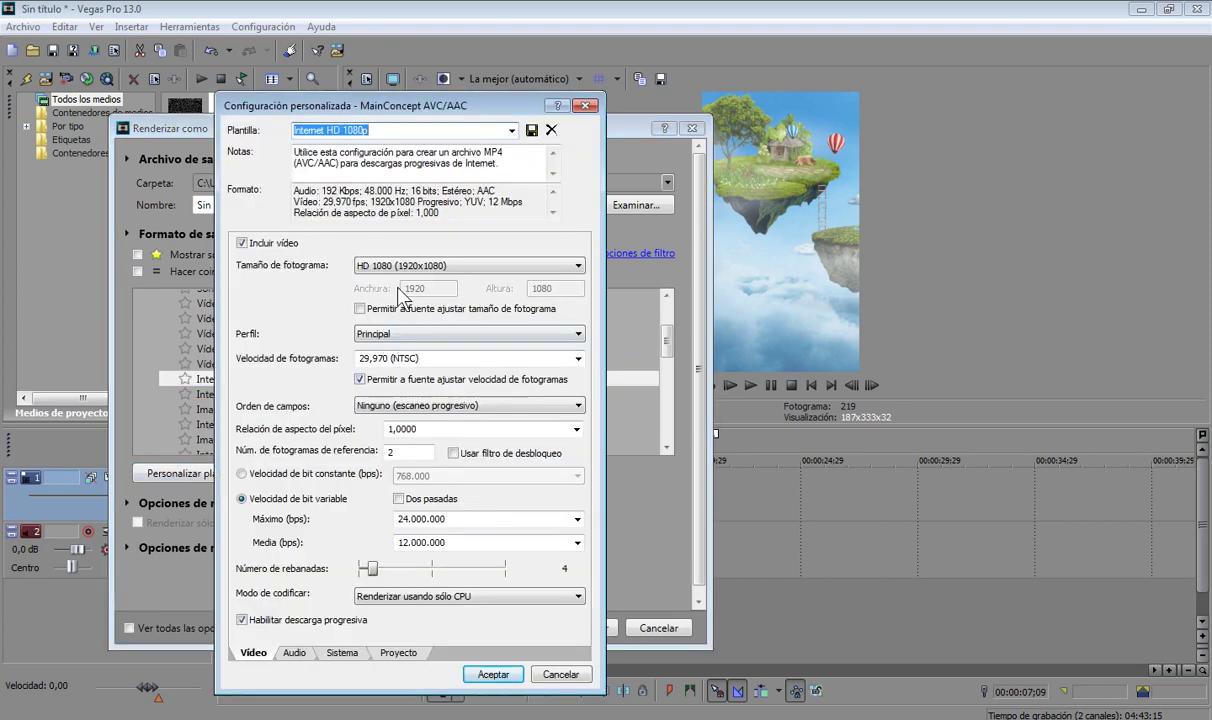
Switch the render template to a custom frame size with a width of 1080 and a height of 1920
{"action": "left_click", "coordinate": [511, 131]}
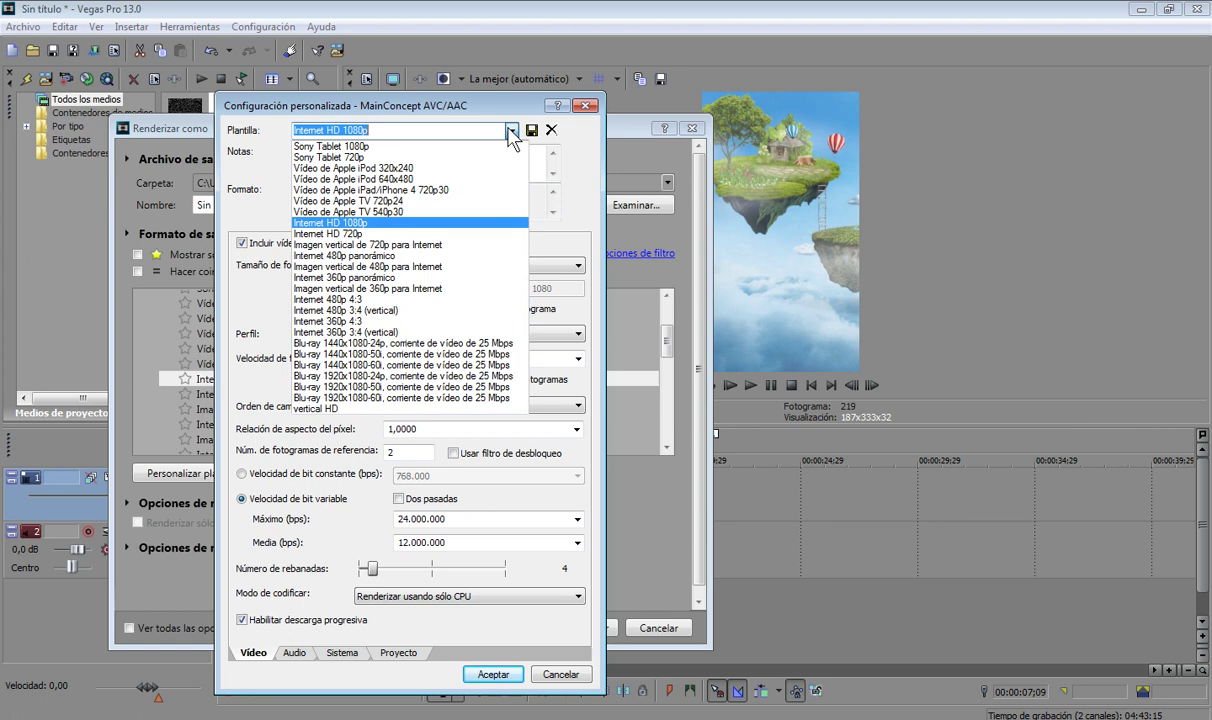
{"action": "left_click", "coordinate": [509, 130]}
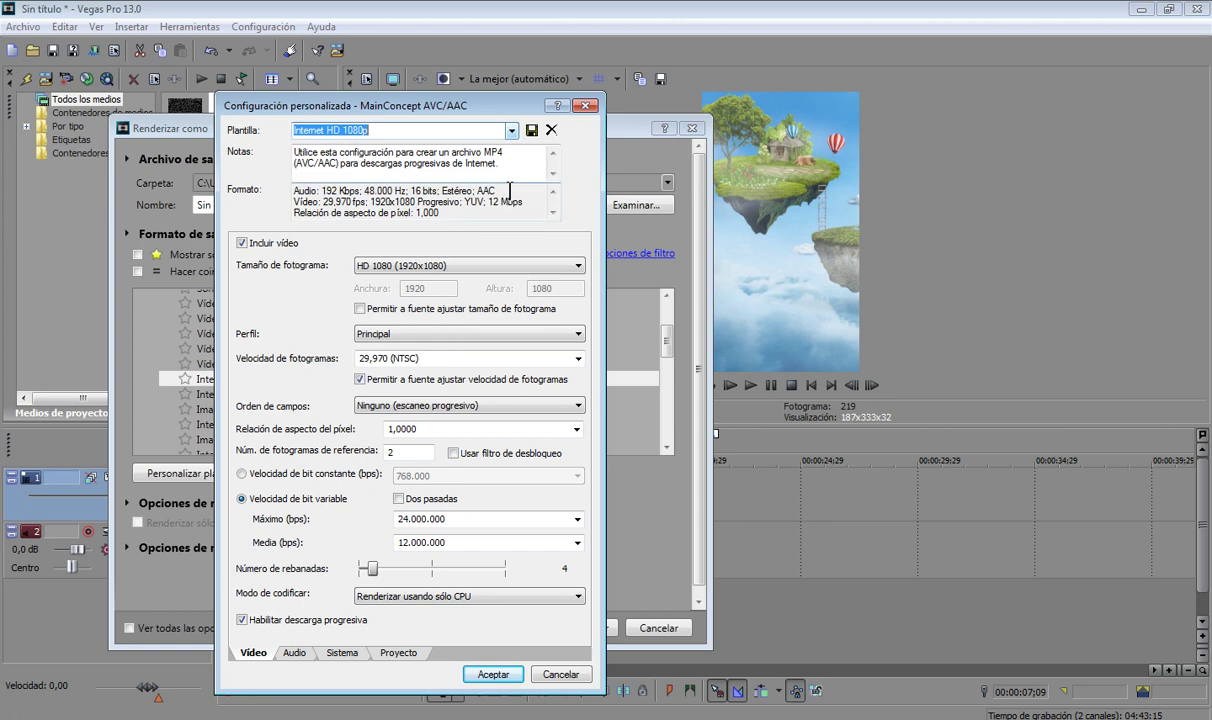
{"action": "left_click", "coordinate": [487, 267]}
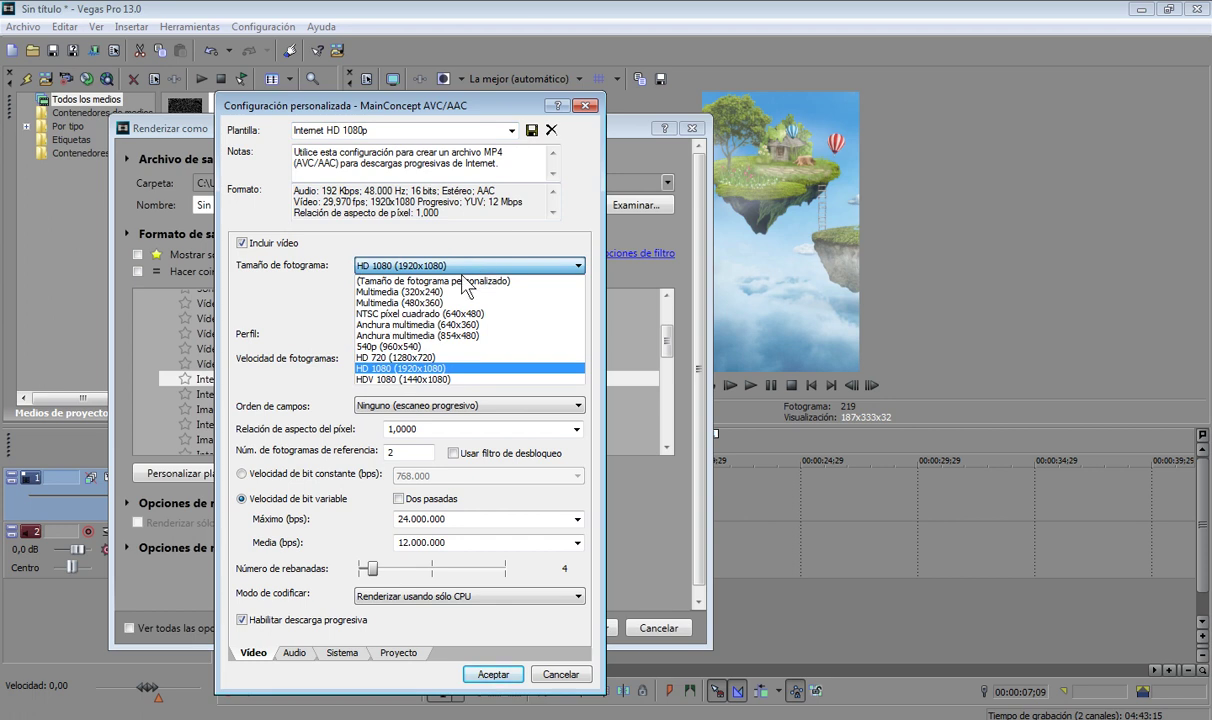
{"action": "left_click", "coordinate": [481, 268]}
{"action": "left_click", "coordinate": [481, 268]}
{"action": "left_click", "coordinate": [481, 268]}
{"action": "left_click", "coordinate": [478, 268]}
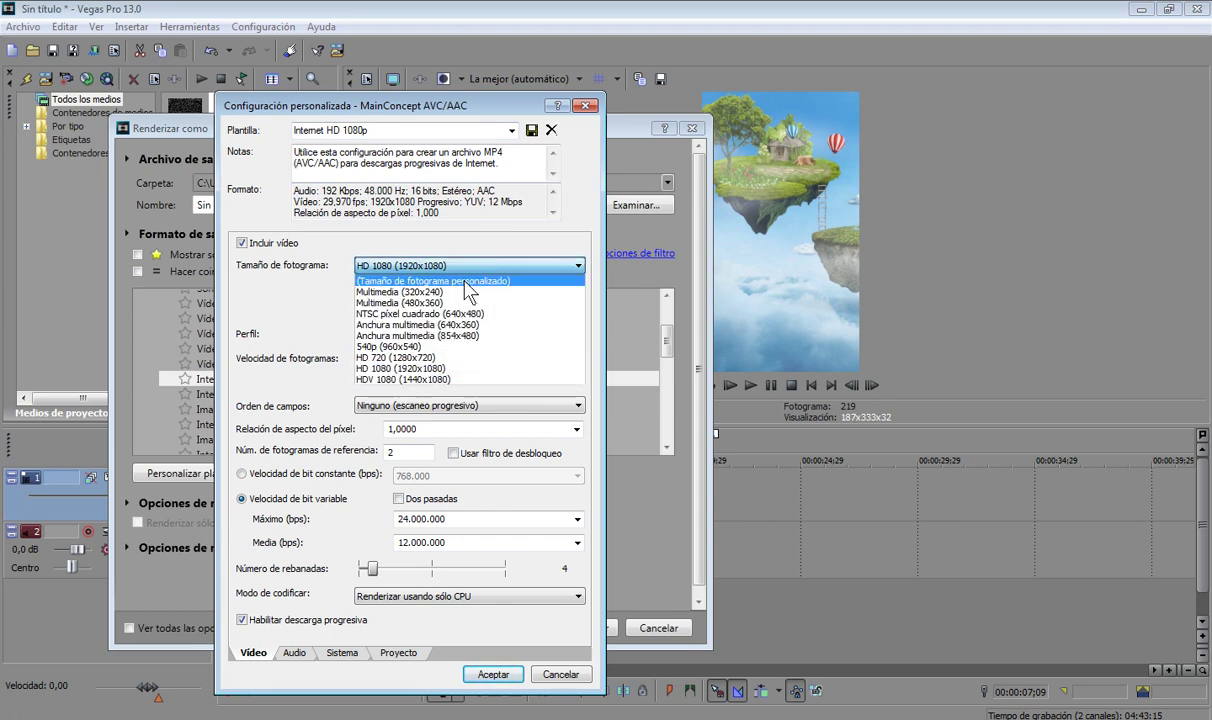
{"action": "left_click", "coordinate": [468, 281]}
{"action": "left_click", "coordinate": [436, 288]}
{"action": "left_click_drag", "start_coordinate": [436, 288], "coordinate": [398, 288]}
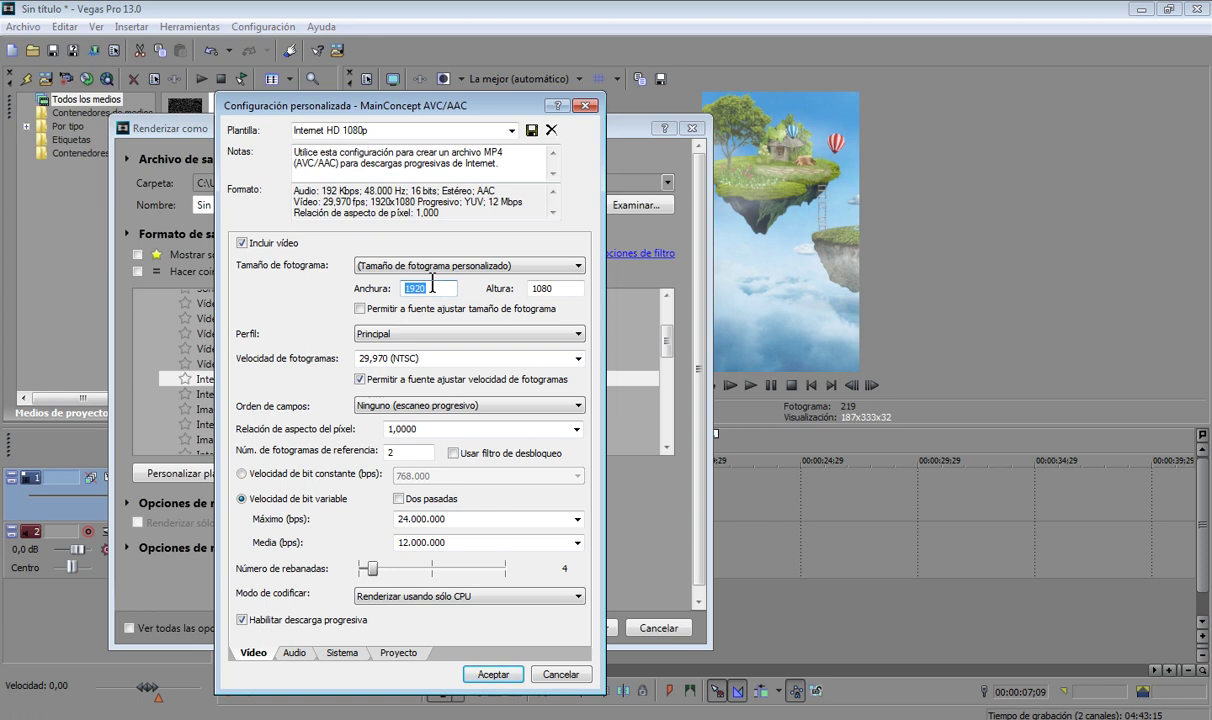
{"action": "type", "text": "1080"}
{"action": "double_click", "coordinate": [527, 288]}
{"action": "type", "text": "1920"}
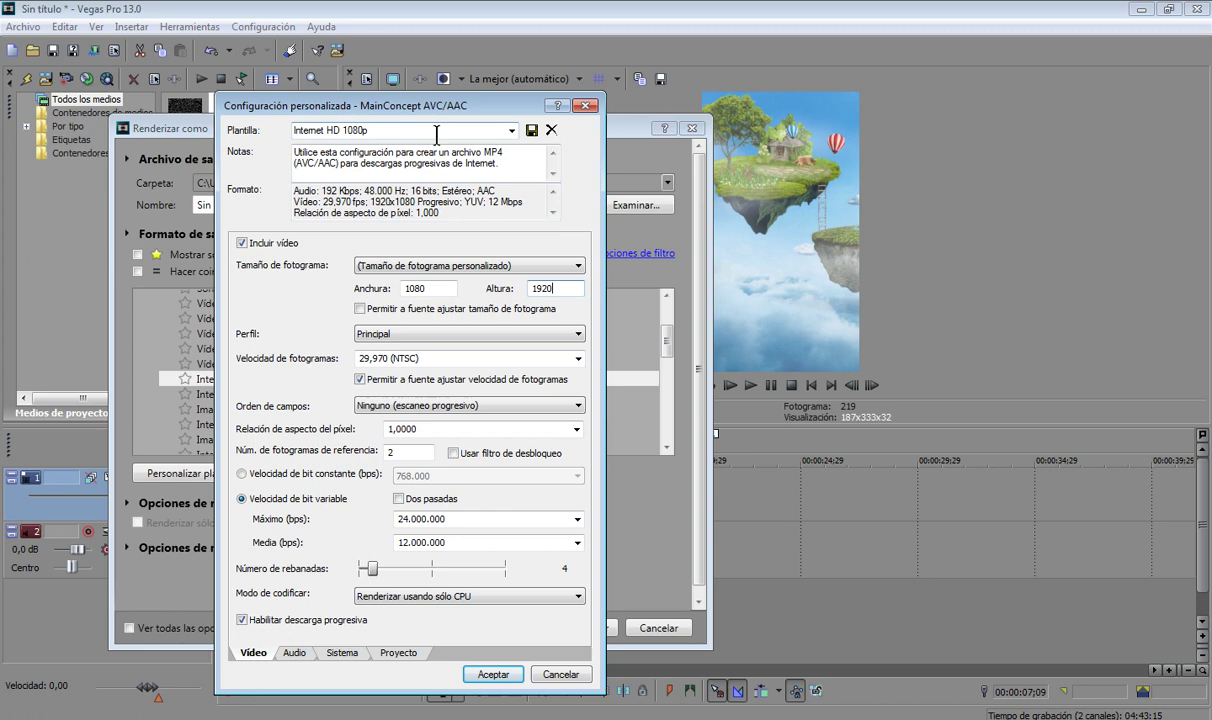
Save the customized render template as "renderizado vertical", check it in the template list and accept the settings
{"action": "left_click", "coordinate": [395, 130]}
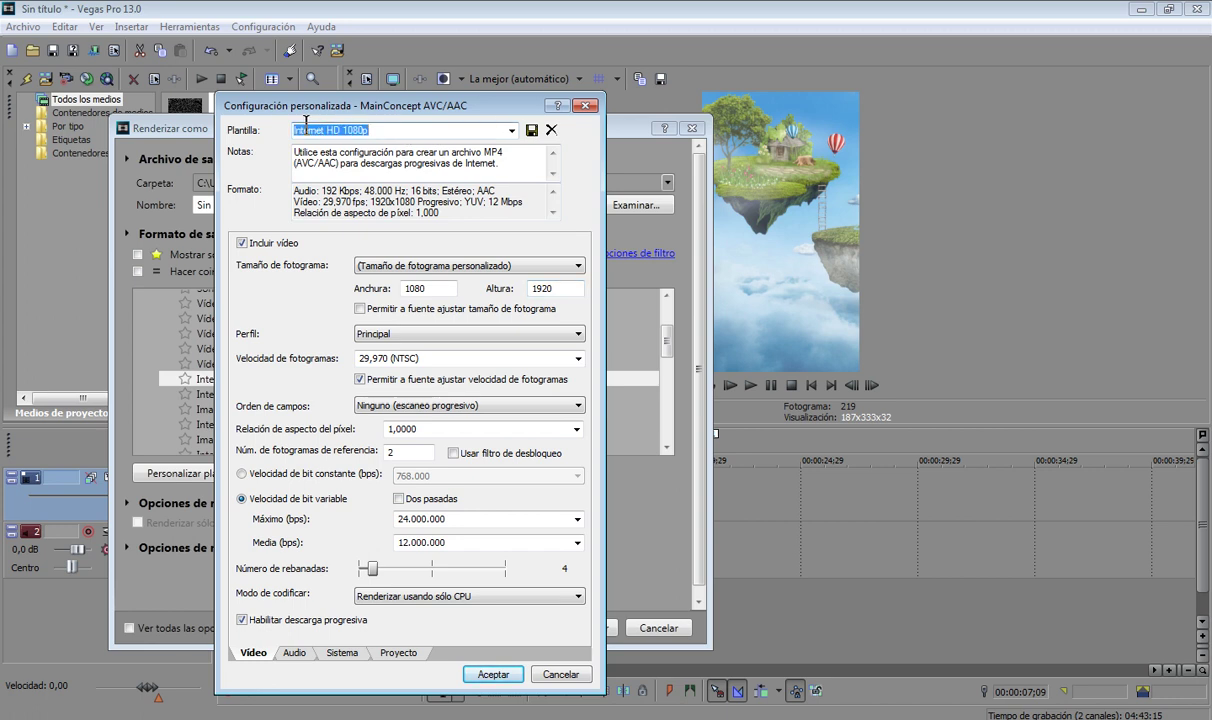
{"action": "type", "text": "rend"}
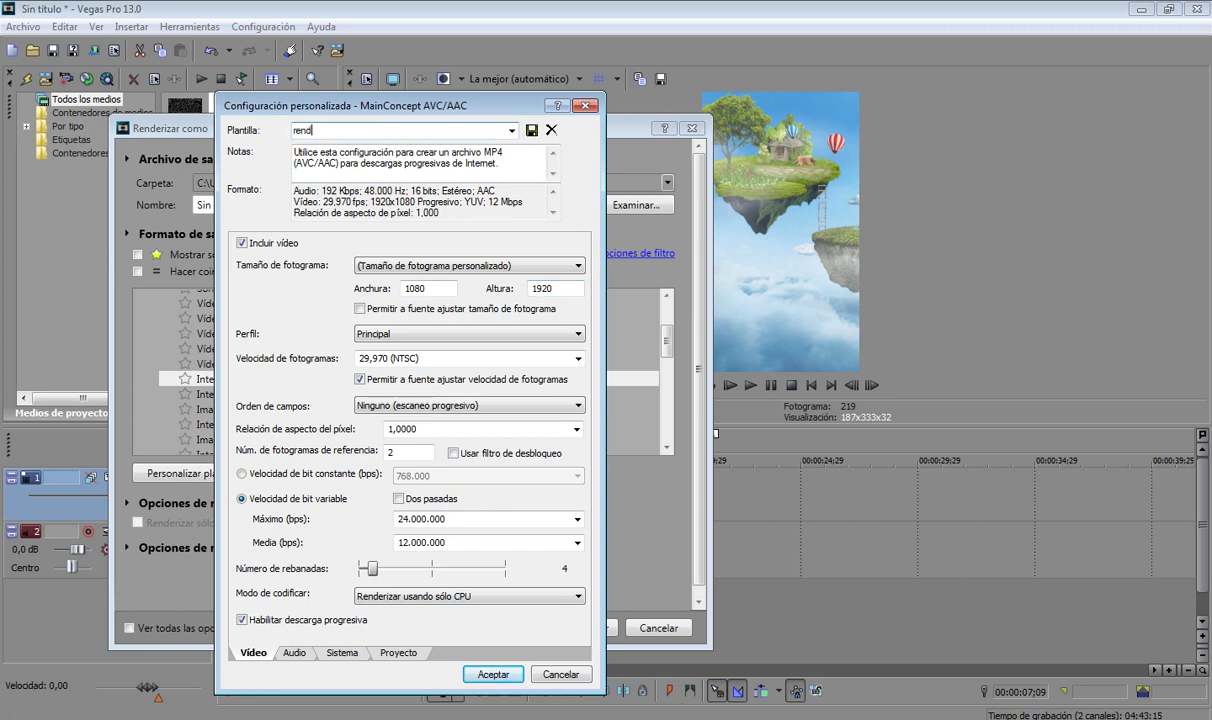
{"action": "type", "text": "ierizado vertical"}
{"action": "left_click", "coordinate": [531, 131]}
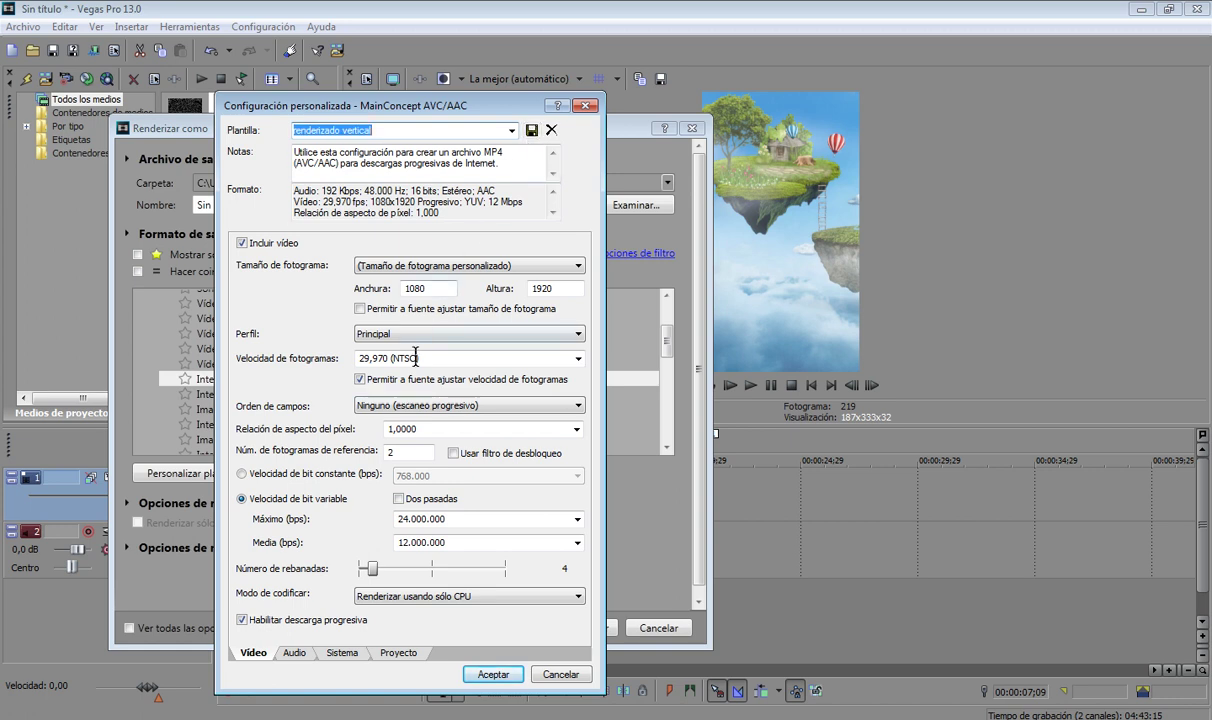
{"action": "left_click", "coordinate": [511, 131]}
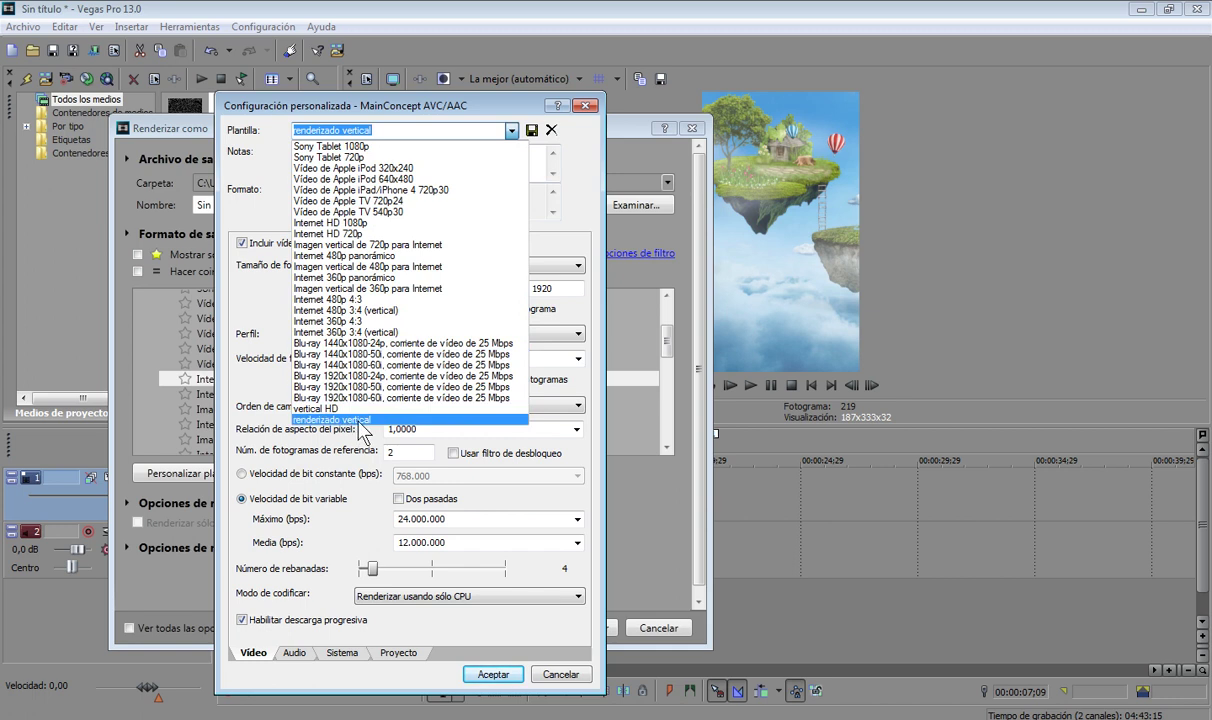
{"action": "left_click", "coordinate": [512, 130]}
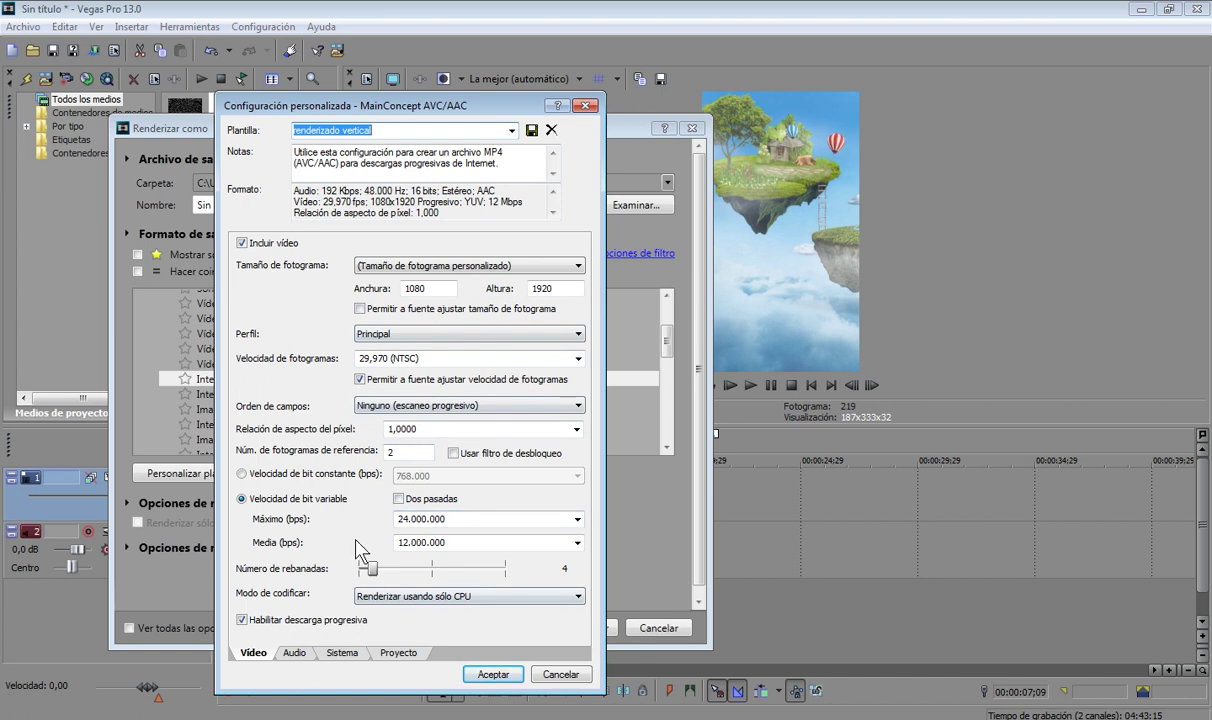
{"action": "left_click", "coordinate": [493, 675]}
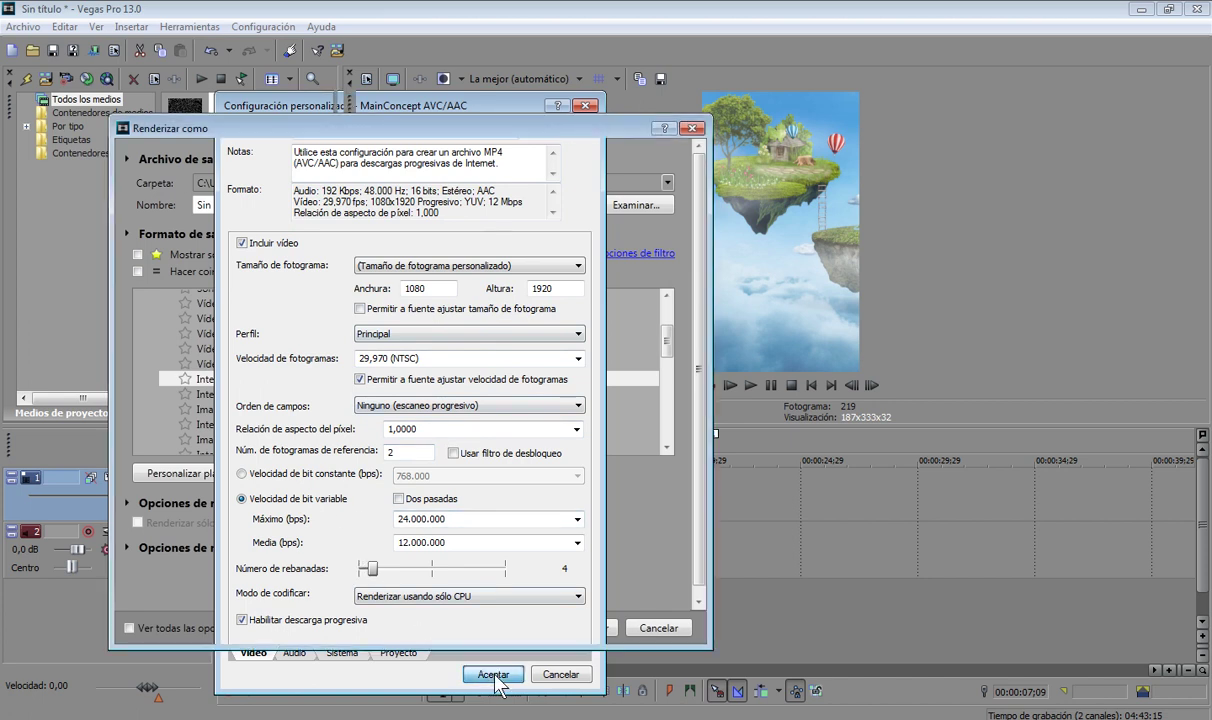